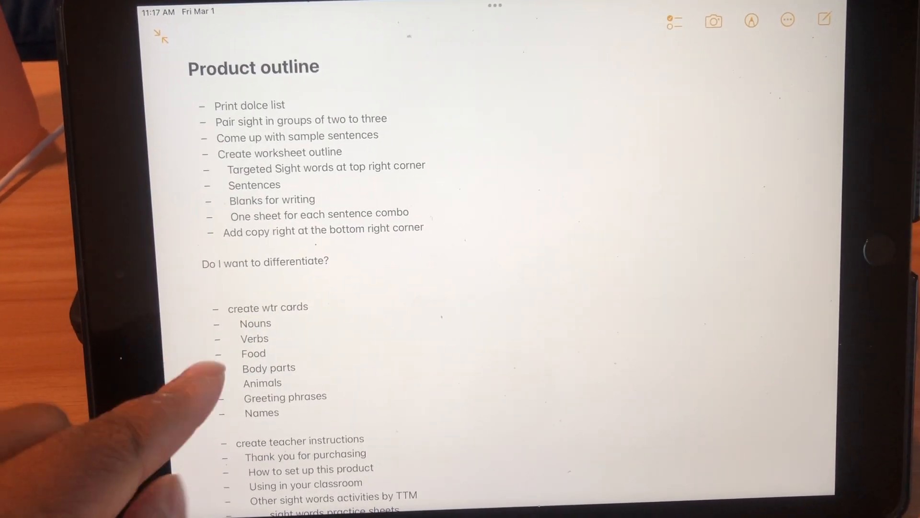
Read through the product outline note, covering the worksheet layout, word cards, teacher instructions and posting tasks.
{"action": "scroll", "coordinate": [479, 288], "scroll_direction": "down", "scroll_amount": 5}
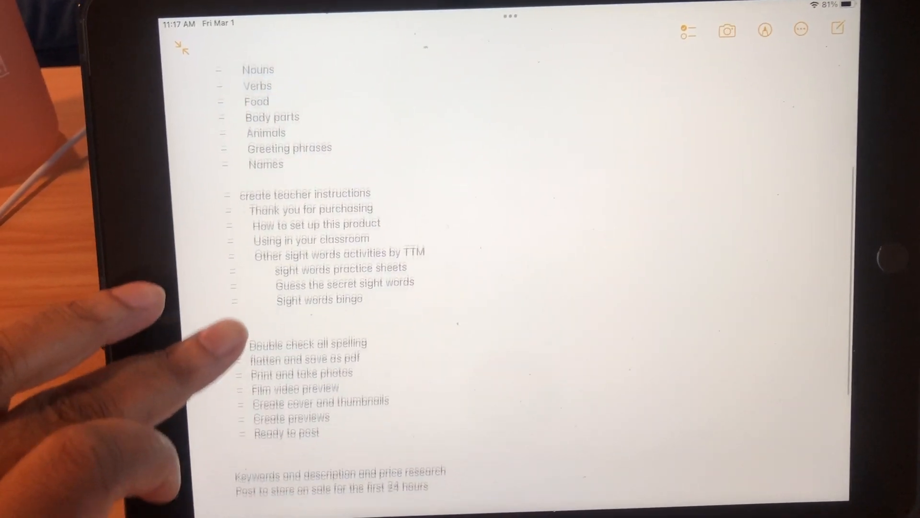
{"action": "scroll", "coordinate": [234, 336], "scroll_direction": "down", "scroll_amount": 2}
{"action": "scroll", "coordinate": [234, 282], "scroll_direction": "up", "scroll_amount": 1}
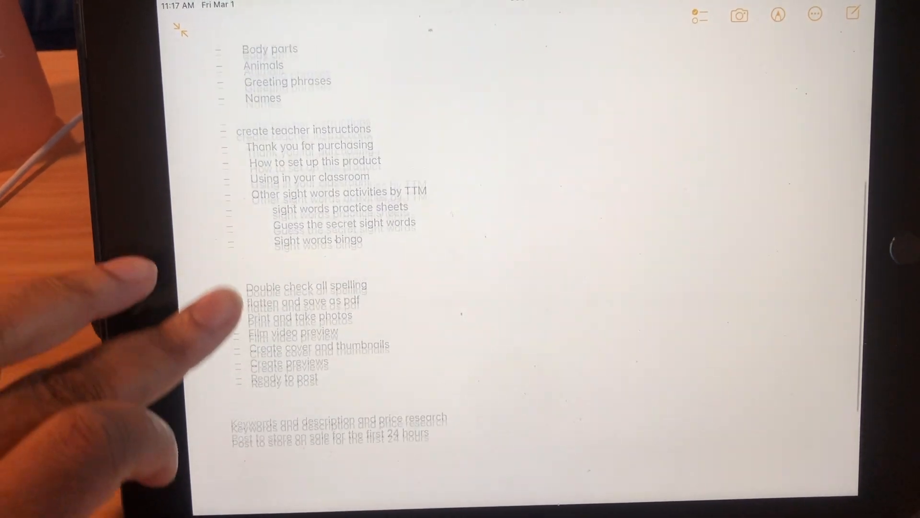
{"action": "scroll", "coordinate": [235, 287], "scroll_direction": "up", "scroll_amount": 7}
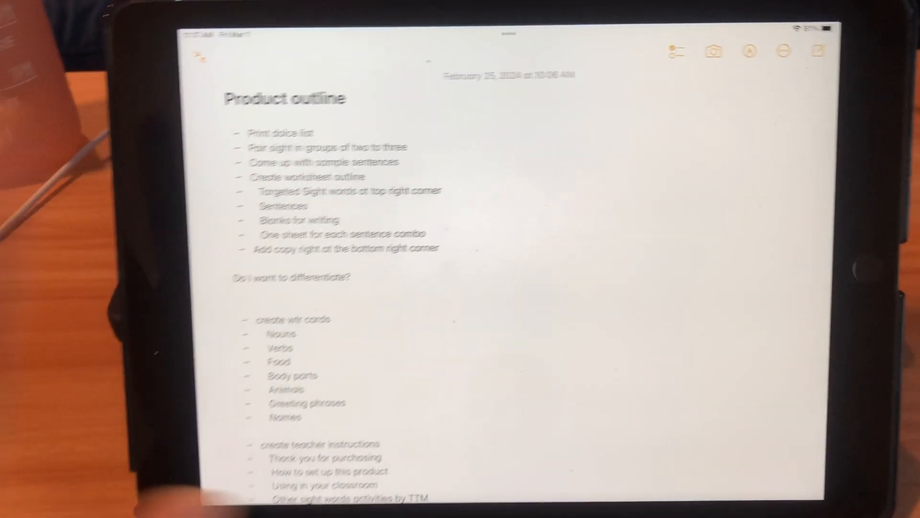
{"action": "scroll", "coordinate": [267, 268], "scroll_direction": "down", "scroll_amount": 10}
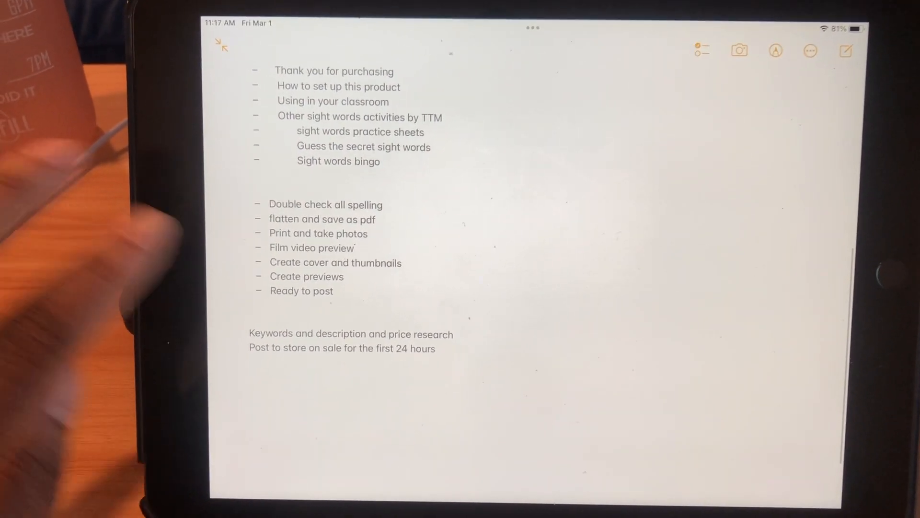
{"action": "scroll", "coordinate": [288, 364], "scroll_direction": "up", "scroll_amount": 4}
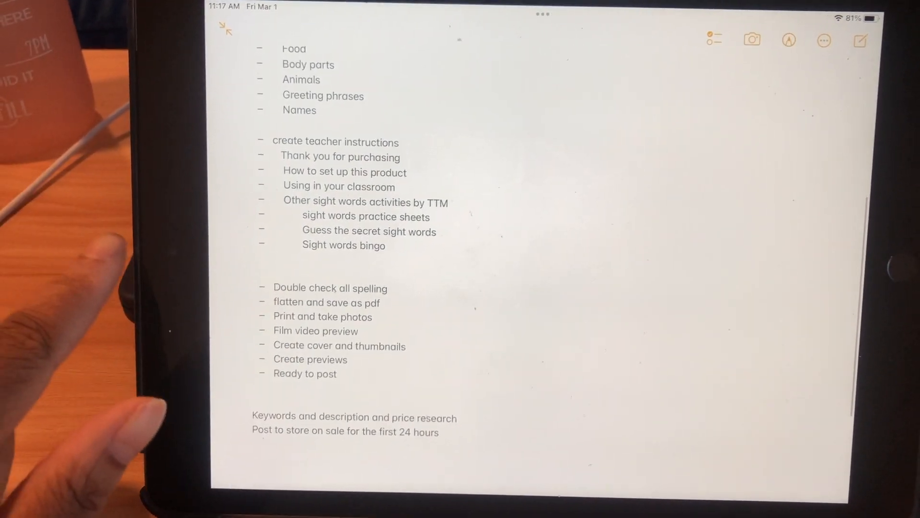
{"action": "scroll", "coordinate": [287, 336], "scroll_direction": "up", "scroll_amount": 5}
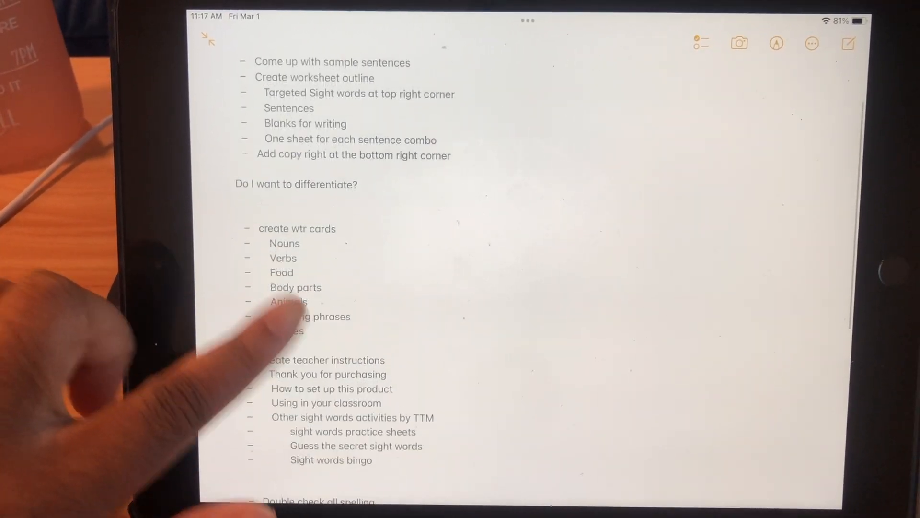
{"action": "scroll", "coordinate": [283, 287], "scroll_direction": "up", "scroll_amount": 3}
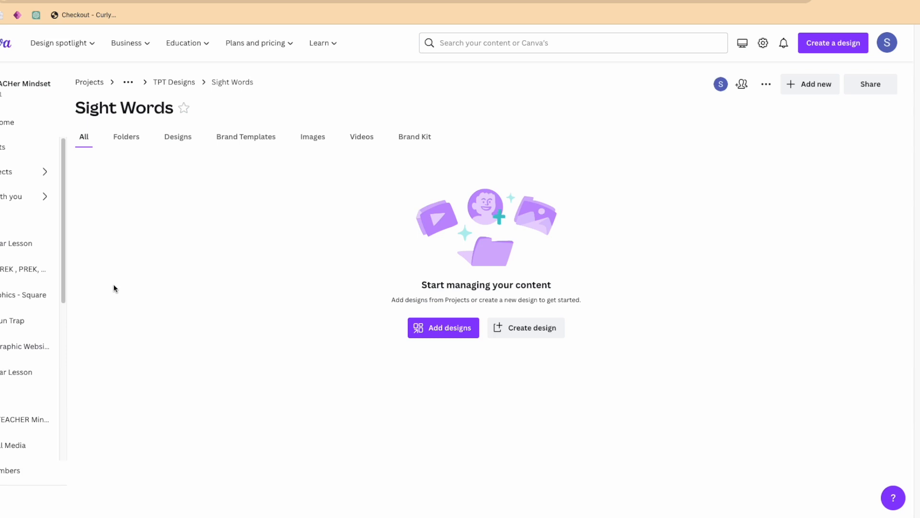
In Canva, create a new custom-size design 11 in wide and 8.5 in high from the Sight Words folder.
{"action": "left_click", "coordinate": [826, 47]}
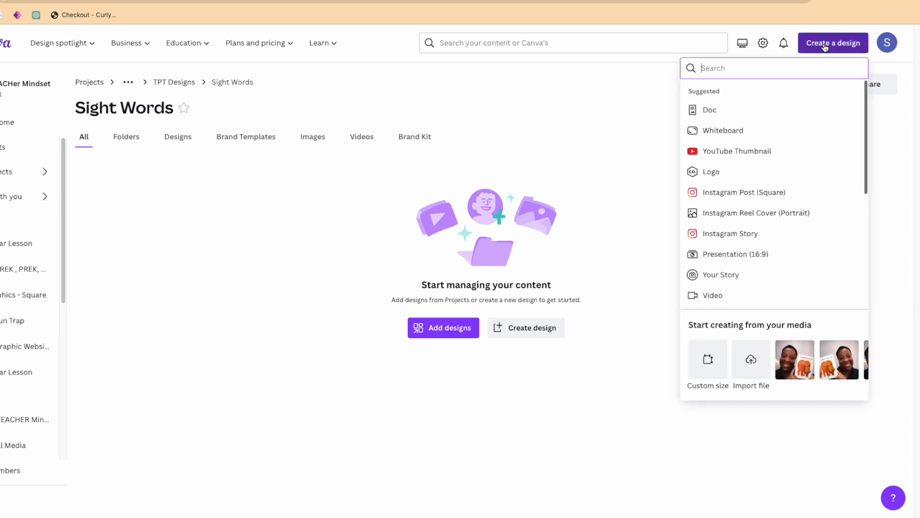
{"action": "left_click", "coordinate": [709, 360]}
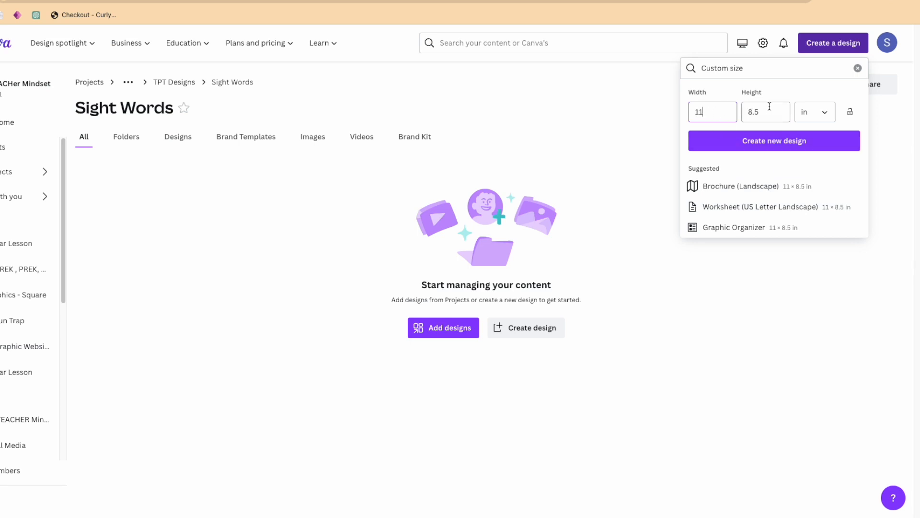
{"action": "left_click", "coordinate": [764, 144]}
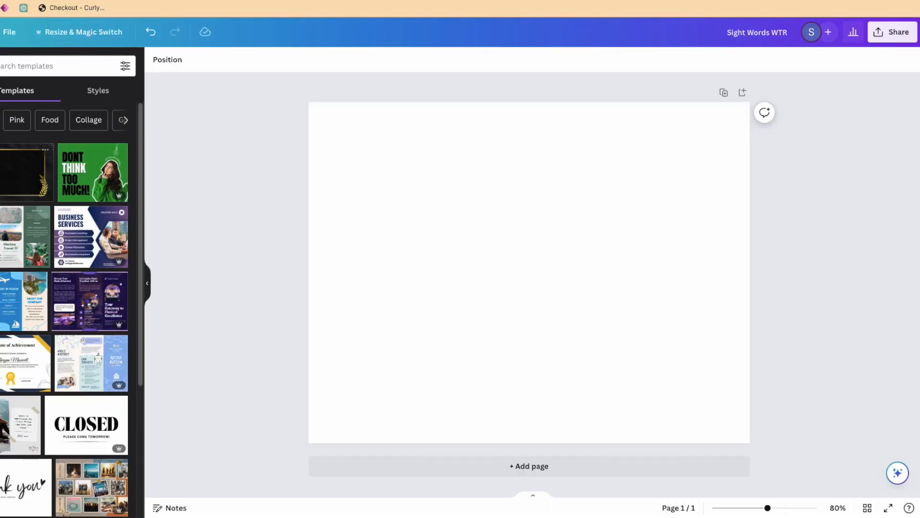
Add a square shape and enlarge it to nearly fill the page, leaving a narrow margin on every side.
{"action": "left_click", "coordinate": [0, 103]}
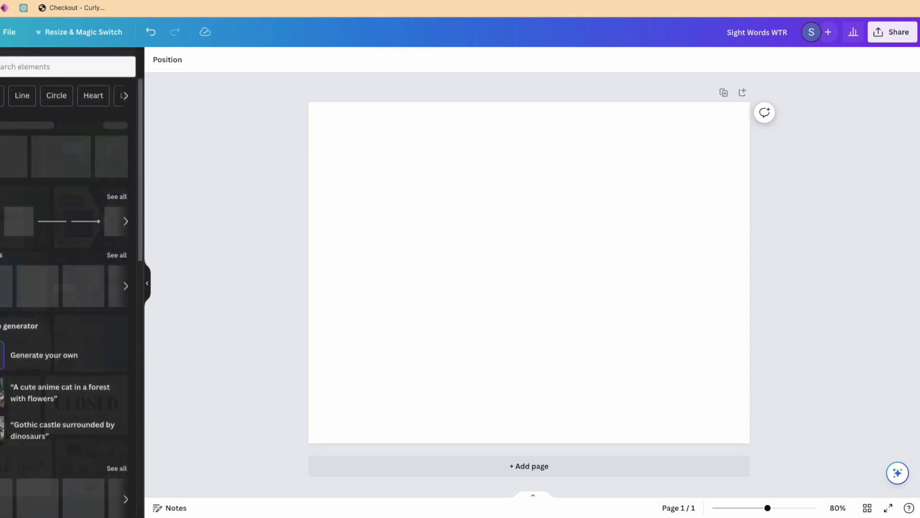
{"action": "left_click", "coordinate": [2, 157]}
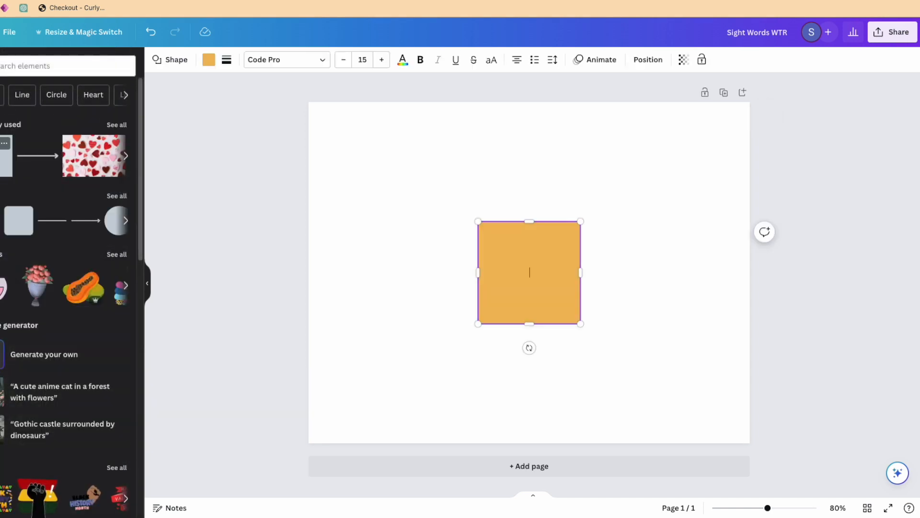
{"action": "left_click_drag", "start_coordinate": [545, 269], "coordinate": [380, 155]}
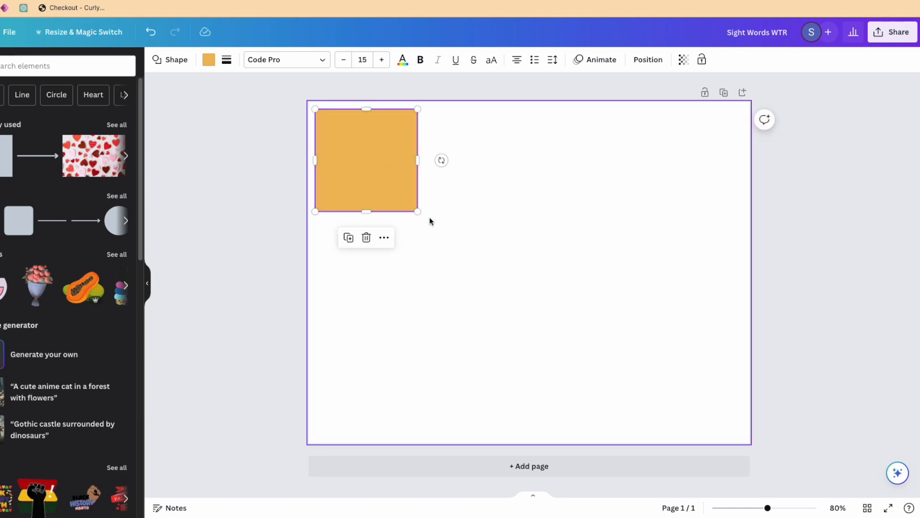
{"action": "left_click_drag", "start_coordinate": [417, 210], "coordinate": [741, 437]}
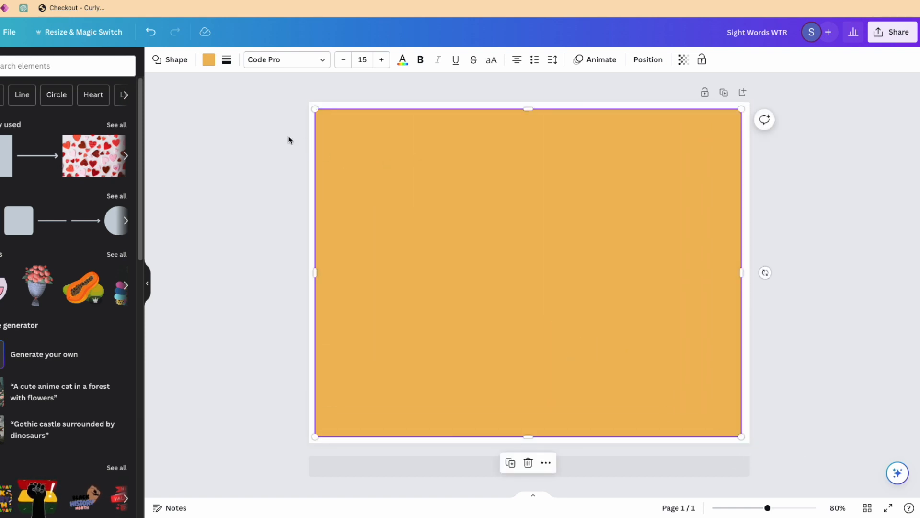
Remove the large rectangle's fill and give it a solid black border with weight 4.
{"action": "left_click", "coordinate": [206, 59]}
{"action": "left_click", "coordinate": [7, 131]}
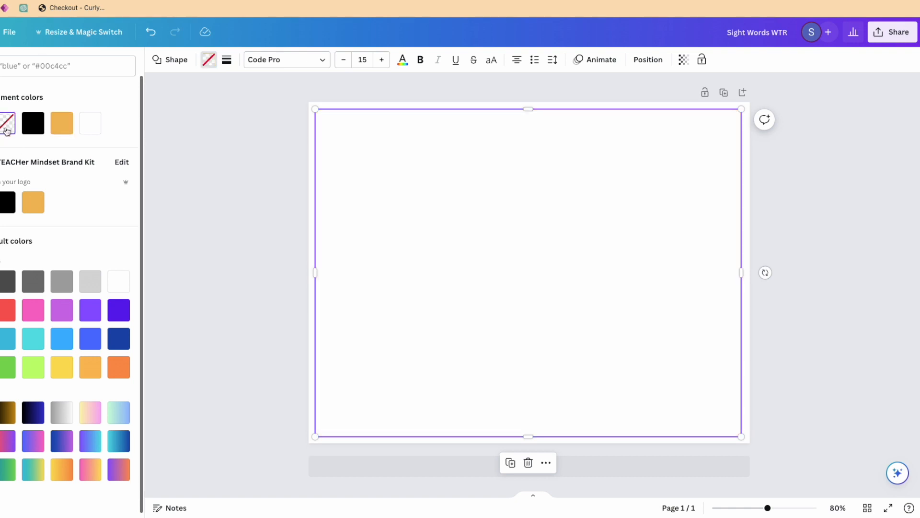
{"action": "left_click", "coordinate": [228, 62]}
{"action": "left_click", "coordinate": [274, 91]}
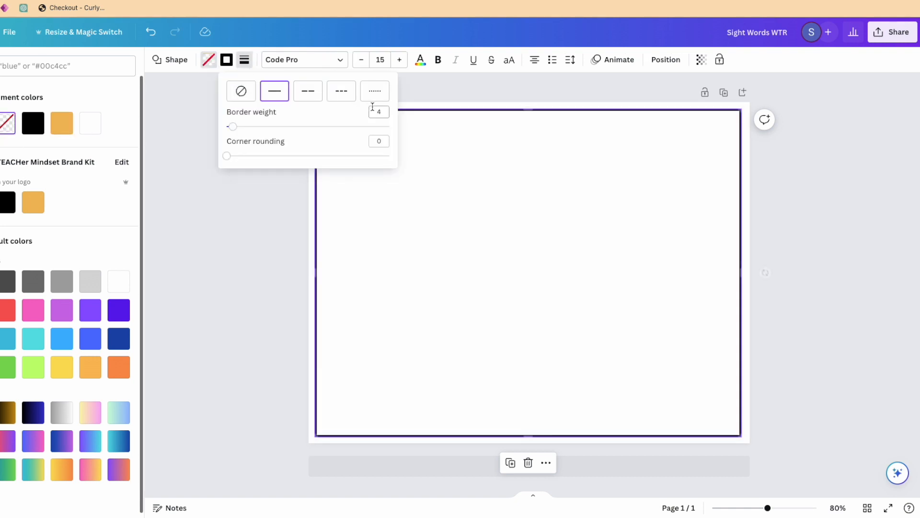
{"action": "left_click", "coordinate": [859, 216]}
{"action": "left_click", "coordinate": [858, 214]}
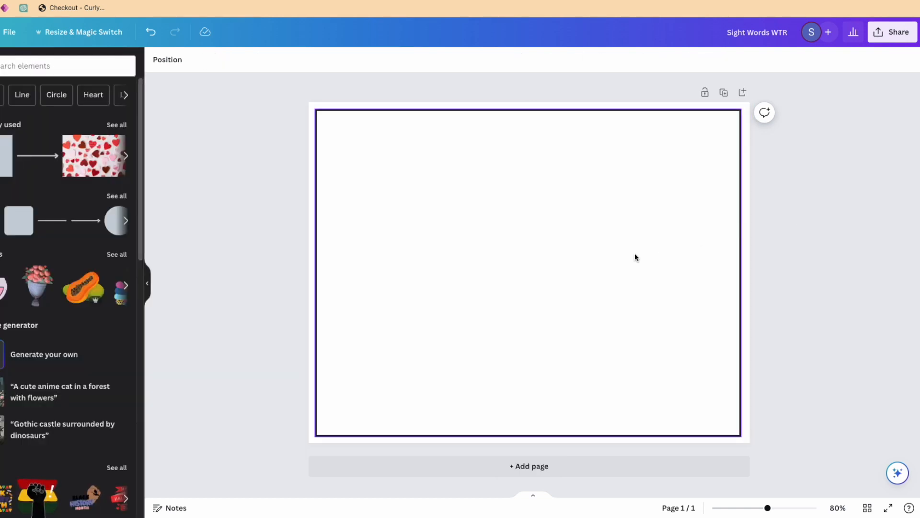
Center the bordered rectangle horizontally and vertically on the page.
{"action": "left_click", "coordinate": [592, 251]}
{"action": "left_click_drag", "start_coordinate": [593, 252], "coordinate": [594, 251]}
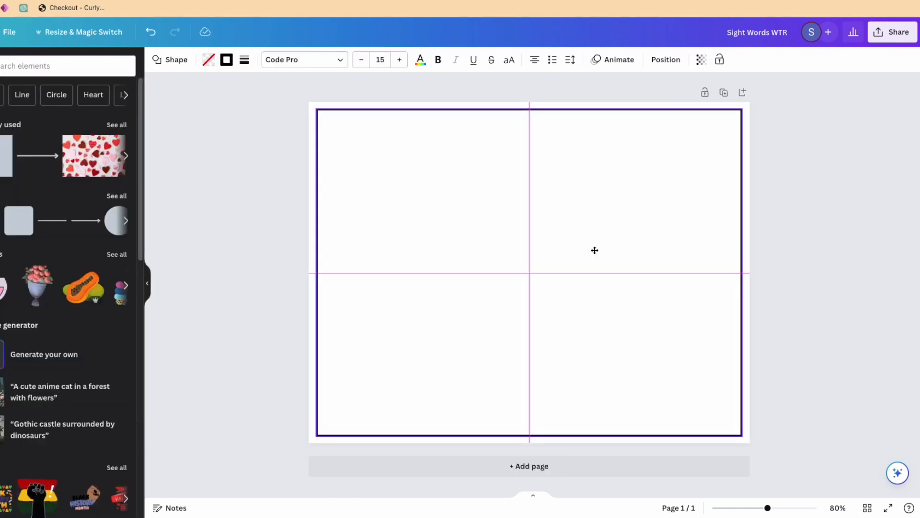
{"action": "left_click", "coordinate": [809, 249]}
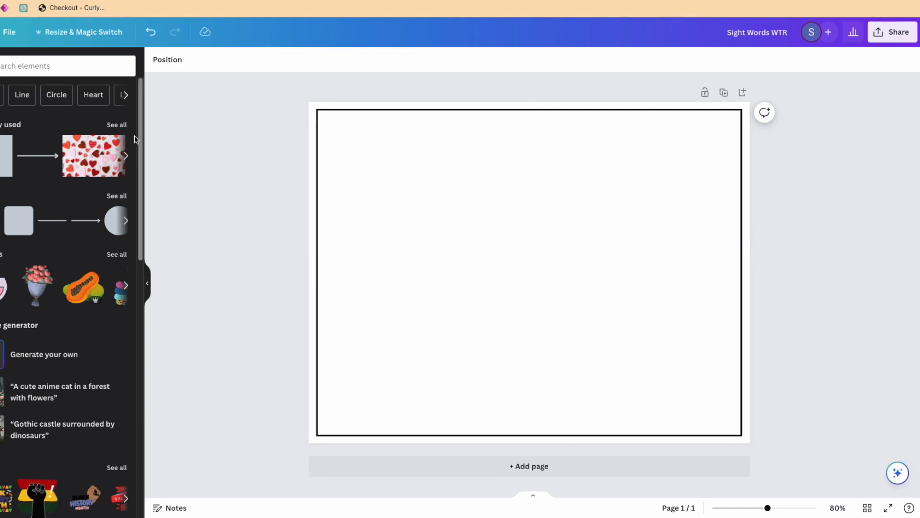
Add a wide rectangle fitted into the upper-right corner of the page frame and fill it black.
{"action": "left_click", "coordinate": [2, 165]}
{"action": "left_click", "coordinate": [898, 257]}
{"action": "left_click_drag", "start_coordinate": [522, 288], "coordinate": [682, 173]}
{"action": "left_click_drag", "start_coordinate": [640, 211], "coordinate": [590, 156]}
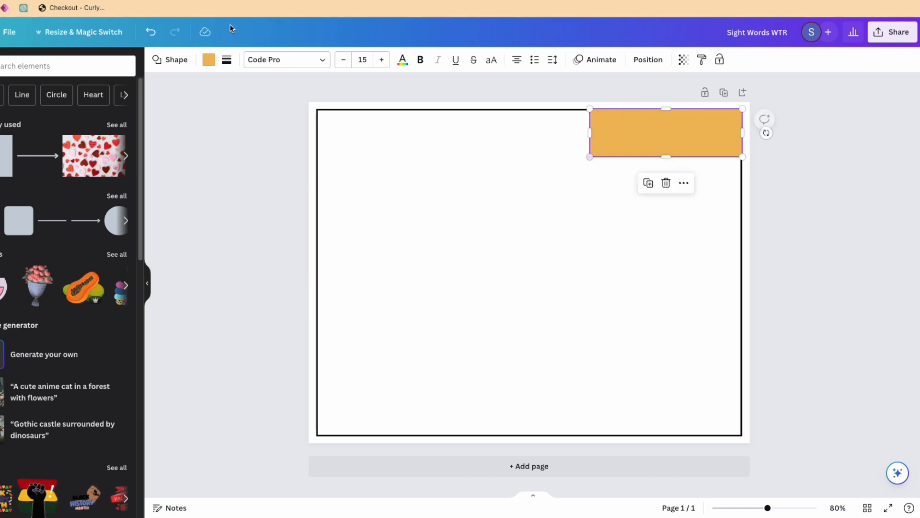
{"action": "left_click", "coordinate": [208, 60]}
{"action": "left_click", "coordinate": [28, 125]}
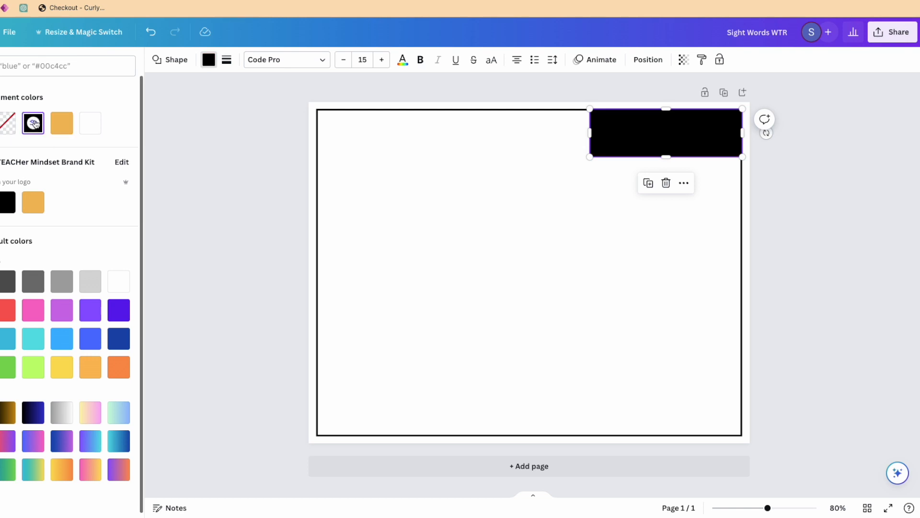
{"action": "left_click", "coordinate": [781, 165]}
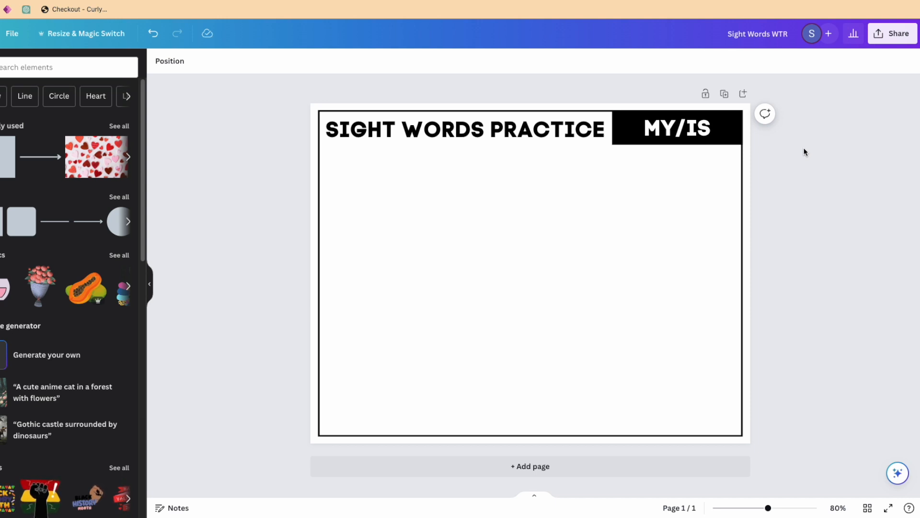
Duplicate the SIGHT WORDS PRACTICE heading, place the copy below the original, and replace its text with "MY NAME IS".
{"action": "left_click", "coordinate": [532, 140]}
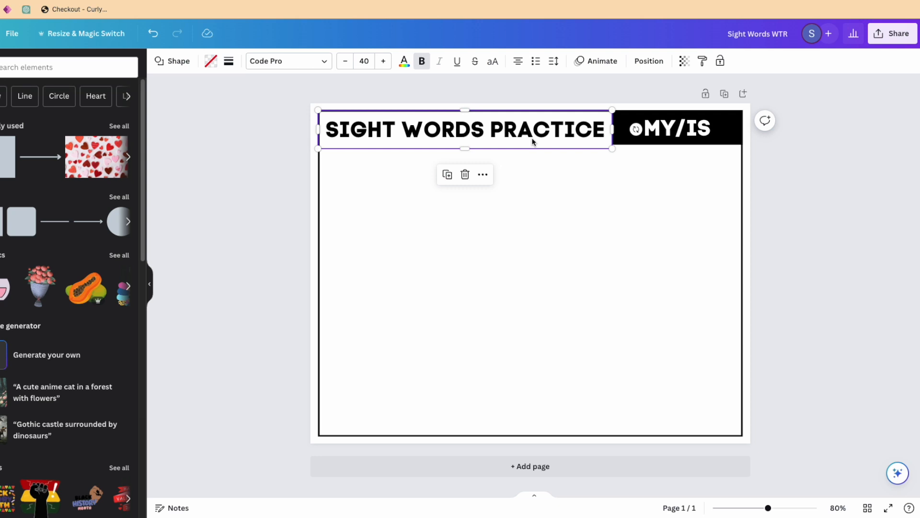
{"action": "key", "text": "ctrl+d"}
{"action": "left_click_drag", "start_coordinate": [532, 141], "coordinate": [532, 187]}
{"action": "double_click", "coordinate": [532, 187]}
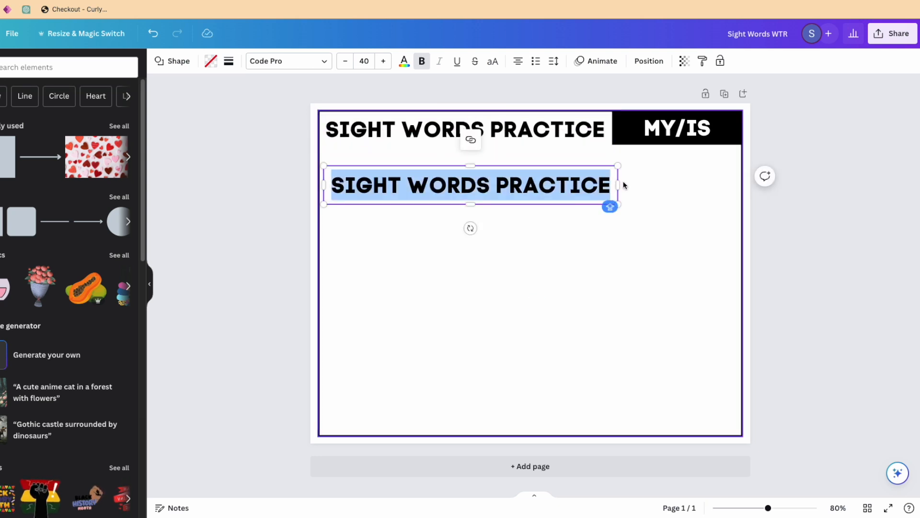
{"action": "type", "text": "MY NAME IS"}
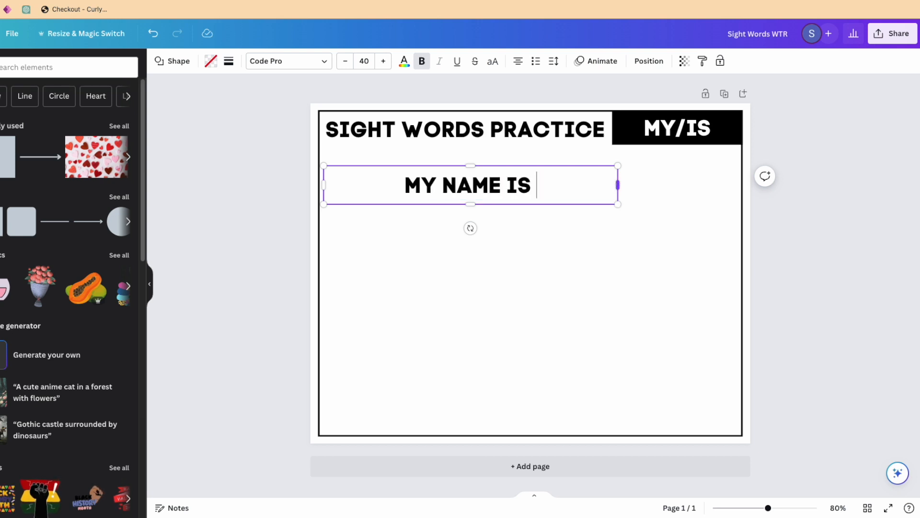
{"action": "key", "text": "BackSpace"}
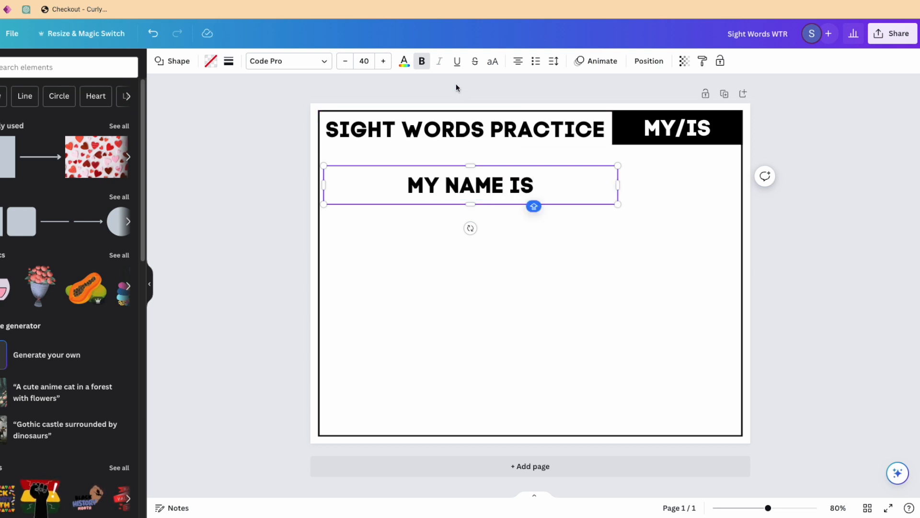
Left-align the MY NAME IS text and set its font size to 60.
{"action": "left_click", "coordinate": [518, 61]}
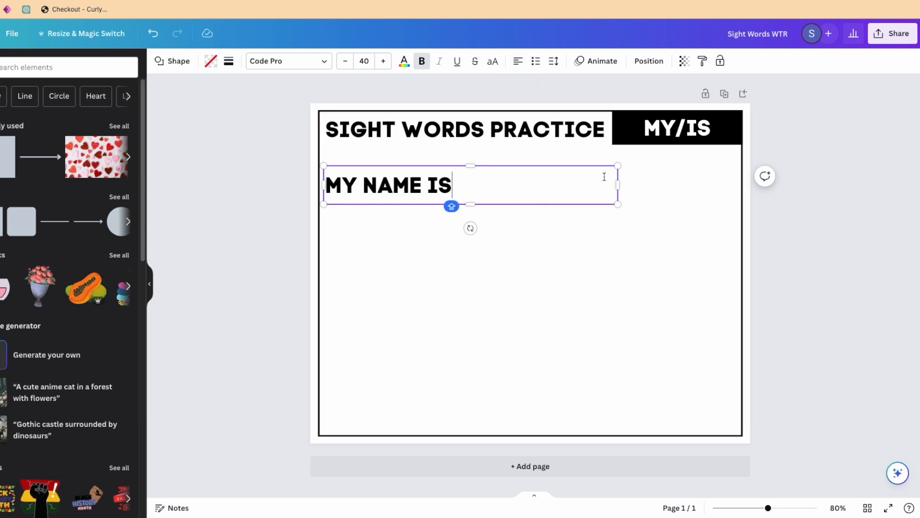
{"action": "left_click", "coordinate": [384, 61]}
{"action": "left_click", "coordinate": [384, 61]}
{"action": "left_click", "coordinate": [384, 61]}
{"action": "left_click", "coordinate": [384, 61]}
{"action": "left_click", "coordinate": [384, 62]}
{"action": "left_click", "coordinate": [384, 62]}
{"action": "left_click", "coordinate": [383, 61]}
{"action": "left_click", "coordinate": [382, 61]}
{"action": "left_click", "coordinate": [382, 62]}
{"action": "left_click", "coordinate": [382, 62]}
{"action": "left_click", "coordinate": [382, 62]}
{"action": "left_click", "coordinate": [380, 63]}
{"action": "left_click", "coordinate": [346, 63]}
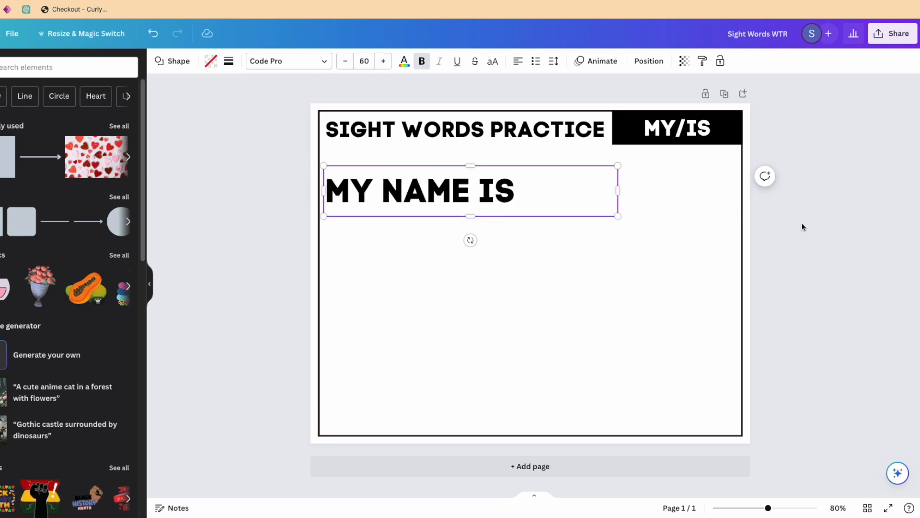
{"action": "left_click", "coordinate": [685, 213]}
Narrow the MY NAME IS text box so it fits closely around its text.
{"action": "left_click", "coordinate": [609, 195]}
{"action": "left_click_drag", "start_coordinate": [616, 190], "coordinate": [522, 192]}
{"action": "left_click", "coordinate": [522, 233]}
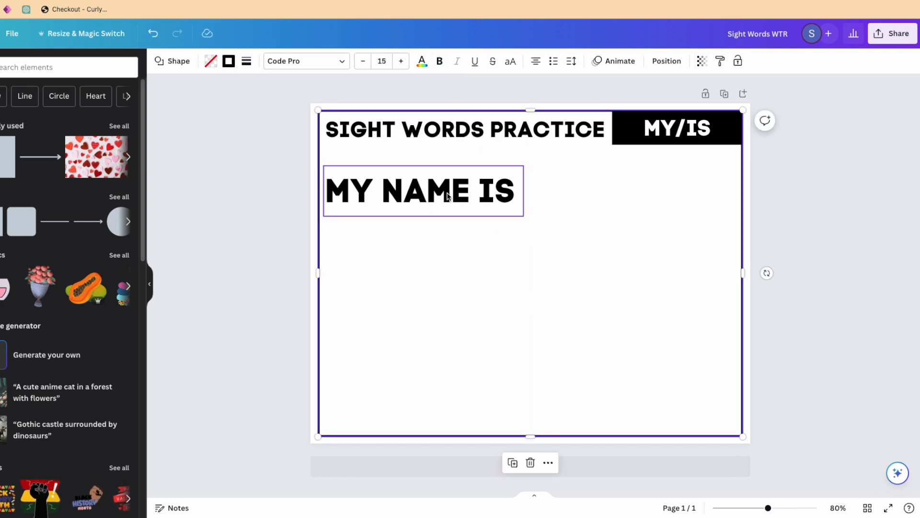
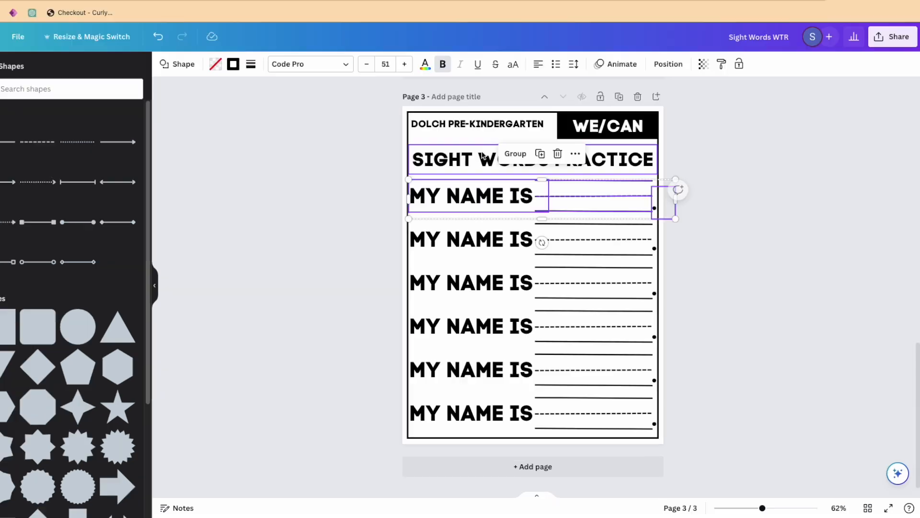
On the copied fourth worksheet page, ungroup the first MY NAME IS row and adjust its text box and handwriting lines.
{"action": "left_click_drag", "start_coordinate": [580, 321], "coordinate": [493, 269]}
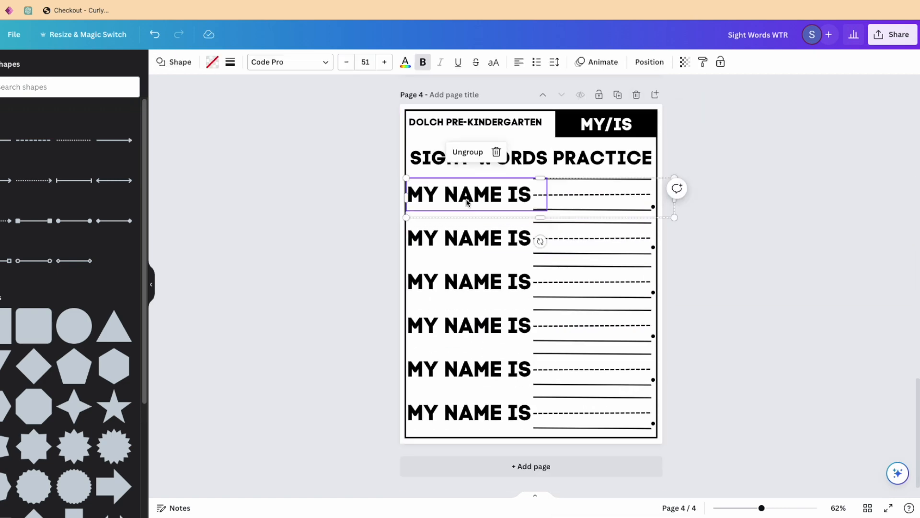
{"action": "right_click", "coordinate": [469, 199]}
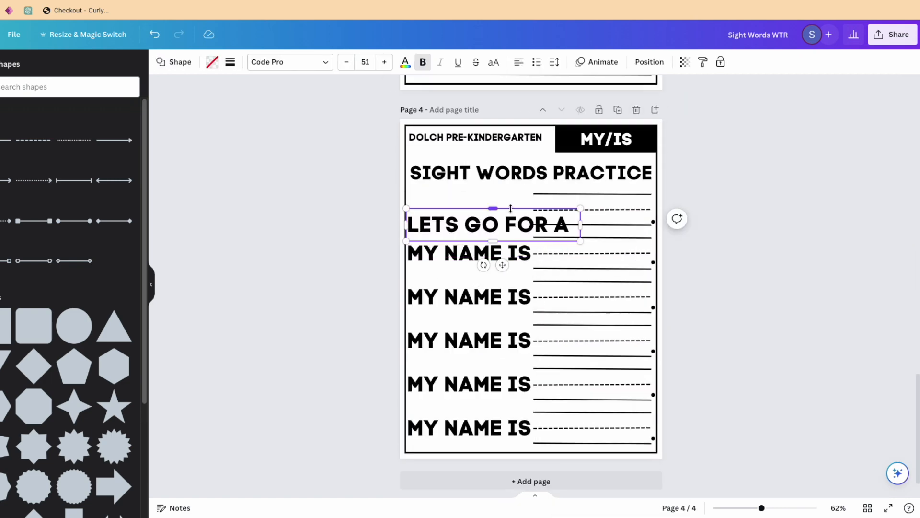
{"action": "left_click_drag", "start_coordinate": [511, 224], "coordinate": [510, 209]}
{"action": "left_click", "coordinate": [718, 192]}
{"action": "left_click_drag", "start_coordinate": [579, 209], "coordinate": [533, 210]}
{"action": "left_click_drag", "start_coordinate": [642, 188], "coordinate": [575, 209]}
{"action": "left_click_drag", "start_coordinate": [534, 209], "coordinate": [570, 209]}
{"action": "left_click", "coordinate": [742, 226]}
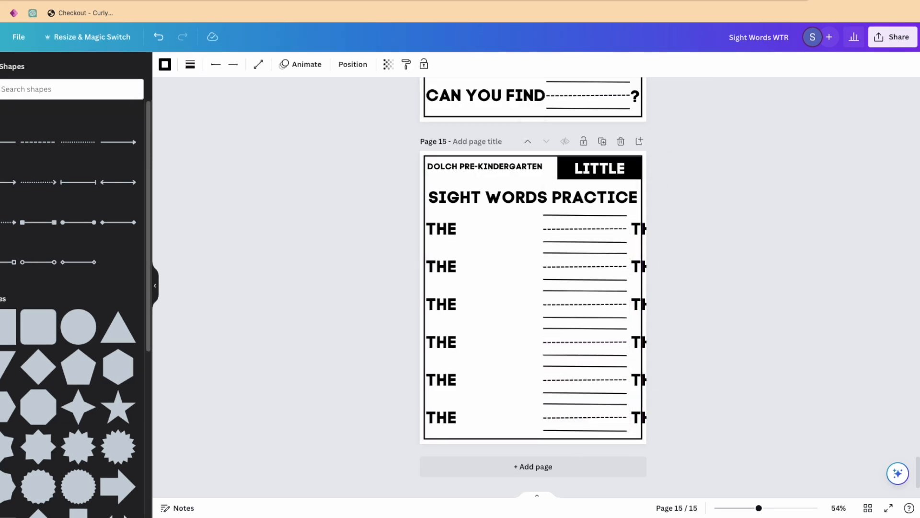
On the LITTLE worksheet page, move the handwriting lines beside THE and change the second THE in each row to "IS LITTLE.".
{"action": "type", "text": "IS LITTLE."}
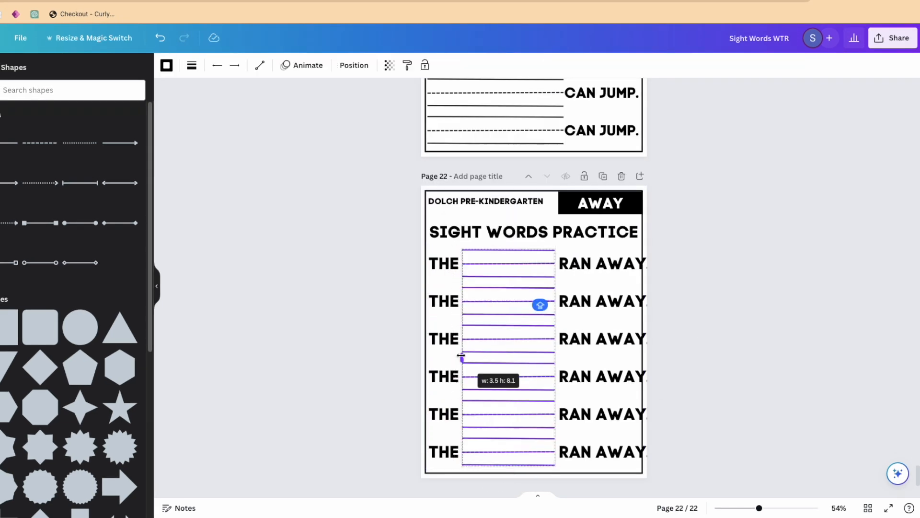
{"action": "left_click", "coordinate": [838, 387]}
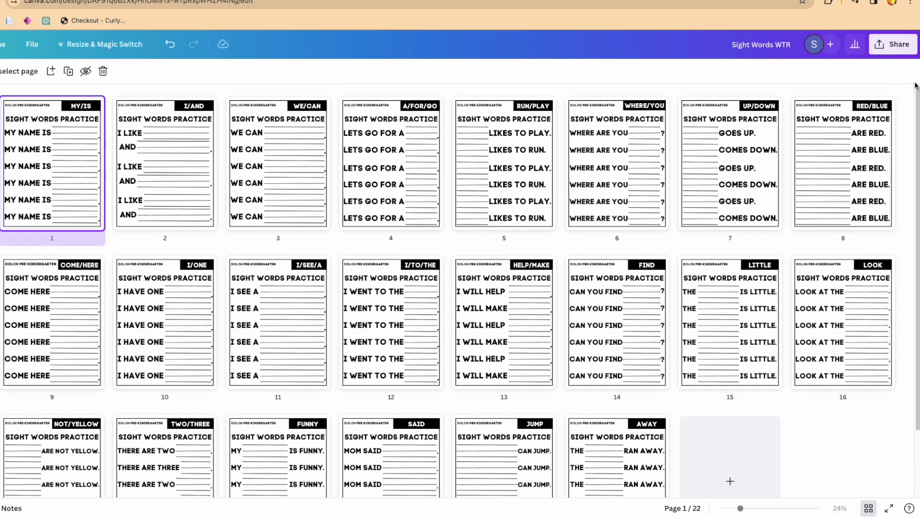
Look over the thumbnails of all the sight words worksheet pages.
{"action": "left_click_drag", "start_coordinate": [914, 97], "coordinate": [915, 42]}
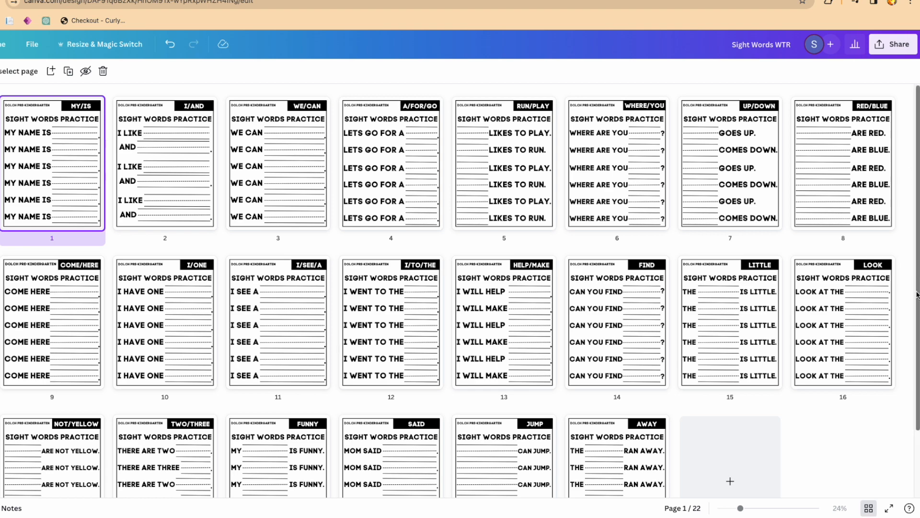
{"action": "left_click_drag", "start_coordinate": [917, 295], "coordinate": [914, 363]}
{"action": "scroll", "coordinate": [914, 355], "scroll_direction": "up", "scroll_amount": 3}
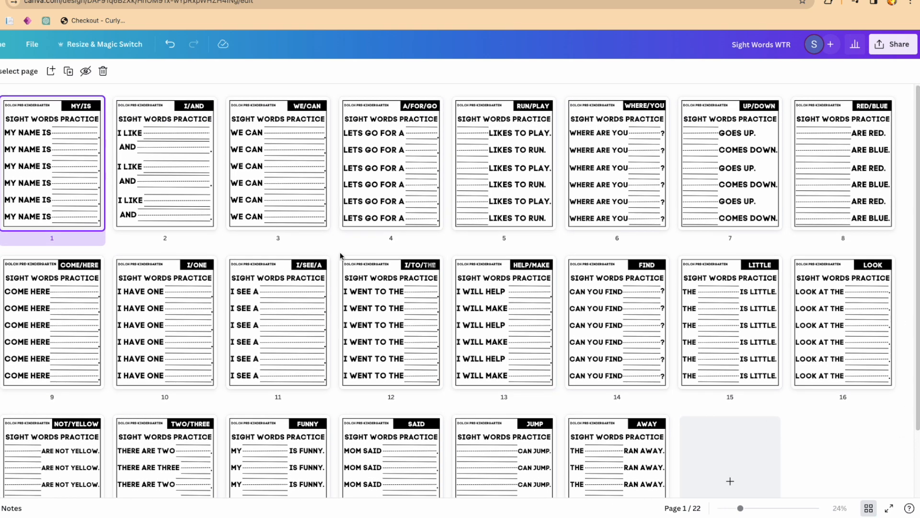
{"action": "double_click", "coordinate": [19, 171]}
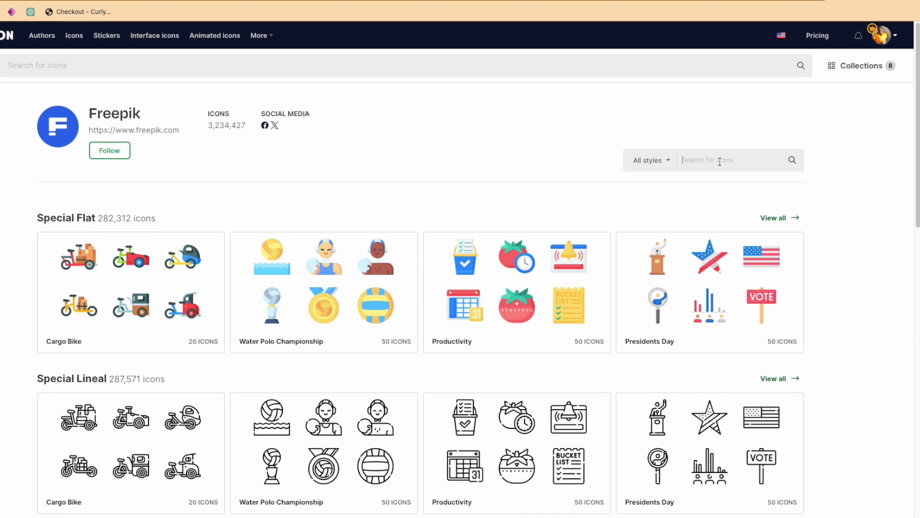
On Flaticon, search Freepik's icons for "read" and download the colour icon of the girl reading a red book as a PNG.
{"action": "left_click", "coordinate": [719, 161]}
{"action": "type", "text": "read"}
{"action": "key", "text": "Return"}
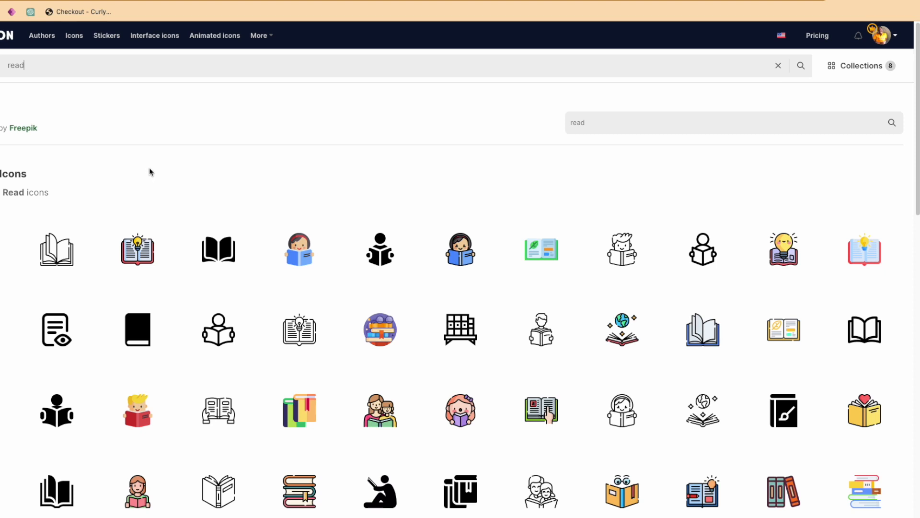
{"action": "left_click", "coordinate": [166, 507]}
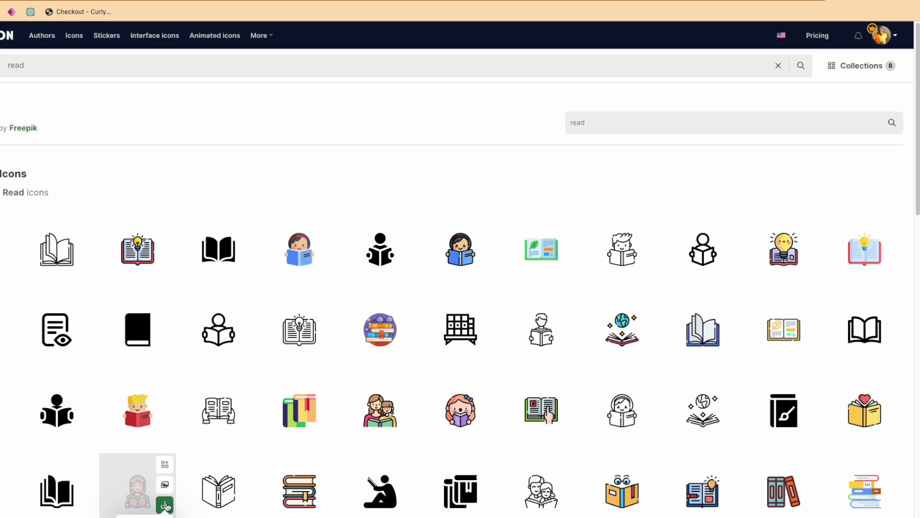
{"action": "scroll", "coordinate": [166, 506], "scroll_direction": "down", "scroll_amount": 2}
{"action": "left_click", "coordinate": [153, 501]}
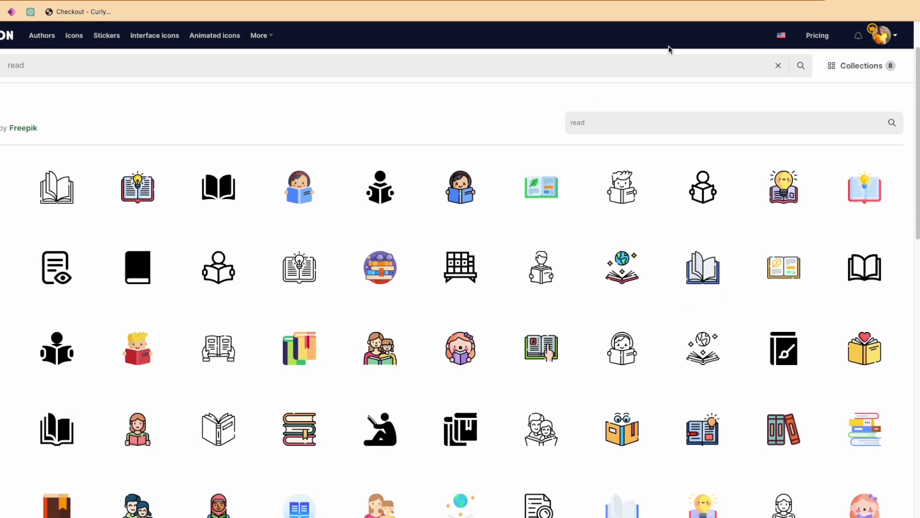
Search Freepik's icons for "talk" and download the leftmost icon in the first row of results.
{"action": "double_click", "coordinate": [589, 123]}
{"action": "key", "text": "BackSpace"}
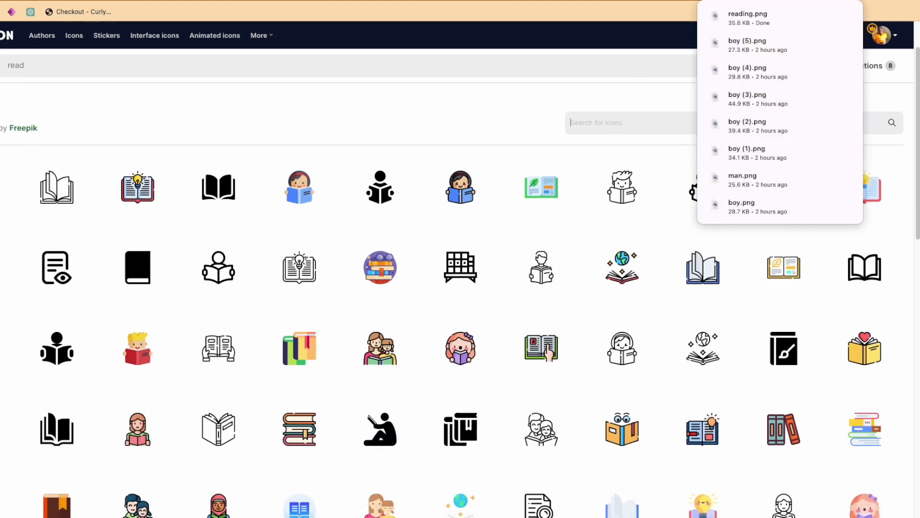
{"action": "type", "text": "talk"}
{"action": "key", "text": "Return"}
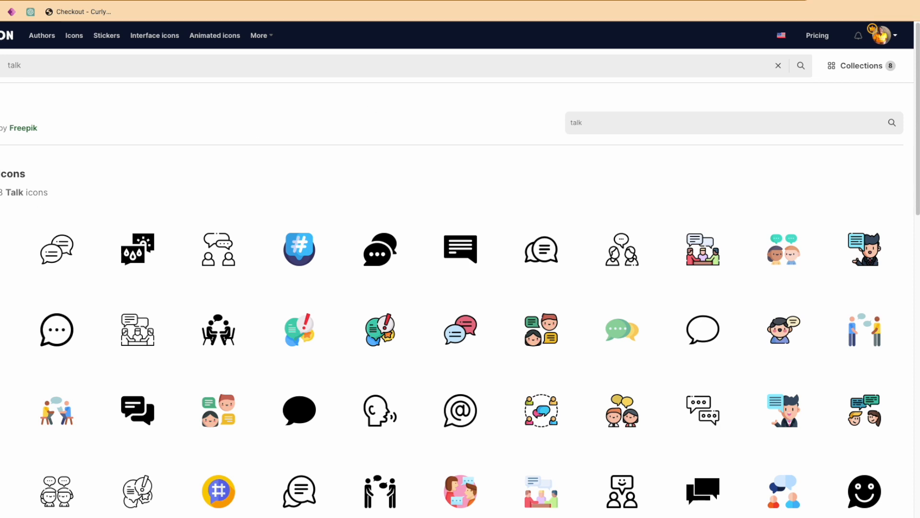
{"action": "left_click", "coordinate": [3, 266]}
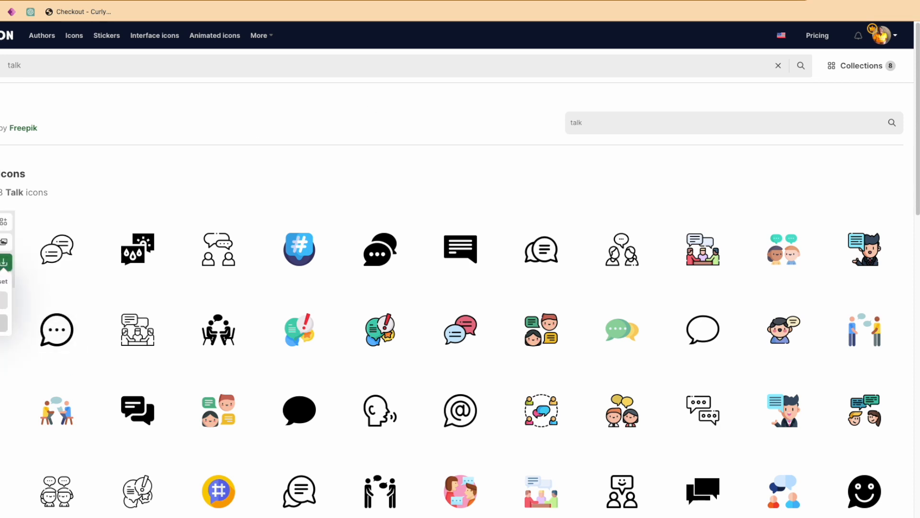
Search Freepik's icons for "eat".
{"action": "left_click", "coordinate": [633, 123]}
{"action": "key", "text": "BackSpace"}
{"action": "type", "text": "eat"}
{"action": "key", "text": "Return"}
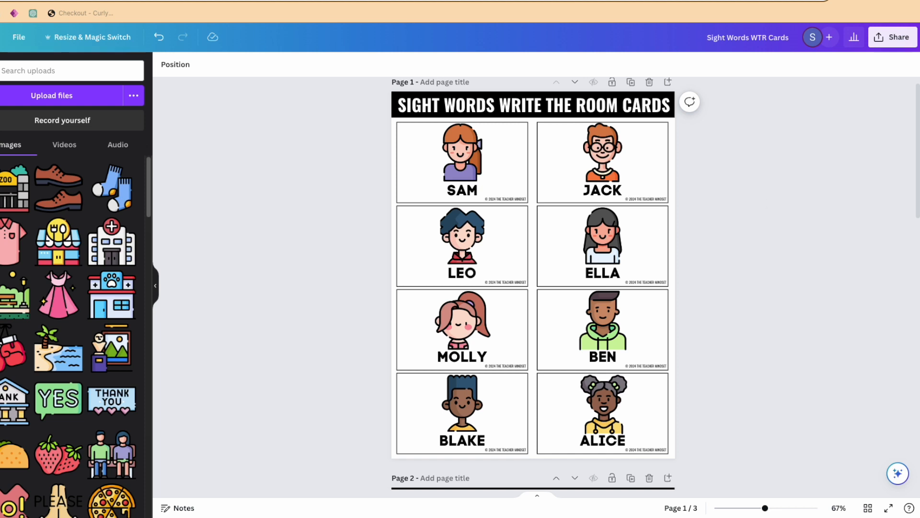
In the Sight Words WTR Cards design, fill the GRAPES card on page 9 with three pink shirt images and relabel it SHIRTS.
{"action": "mouse_move", "coordinate": [917, 169]}
{"action": "left_mouse_down"}
{"action": "mouse_move", "coordinate": [904, 263]}
{"action": "mouse_move", "coordinate": [918, 429]}
{"action": "left_mouse_up"}
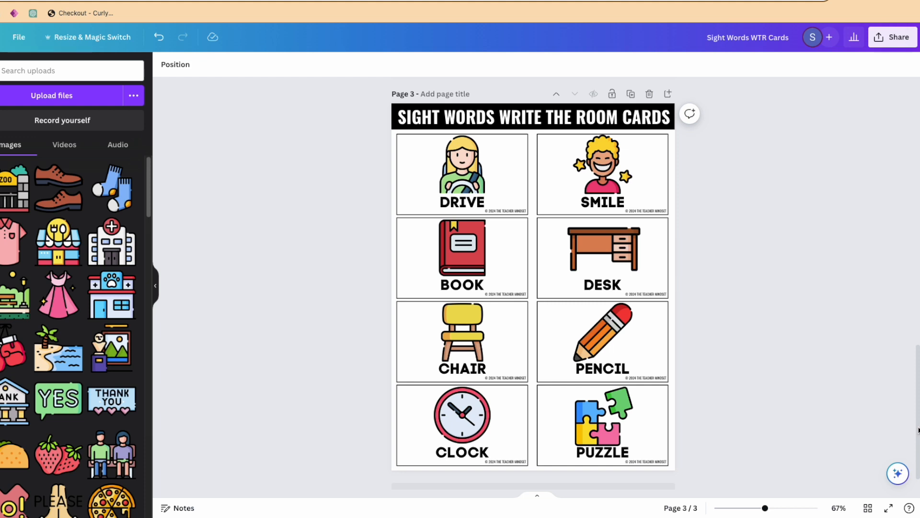
{"action": "left_click_drag", "start_coordinate": [918, 429], "coordinate": [919, 431]}
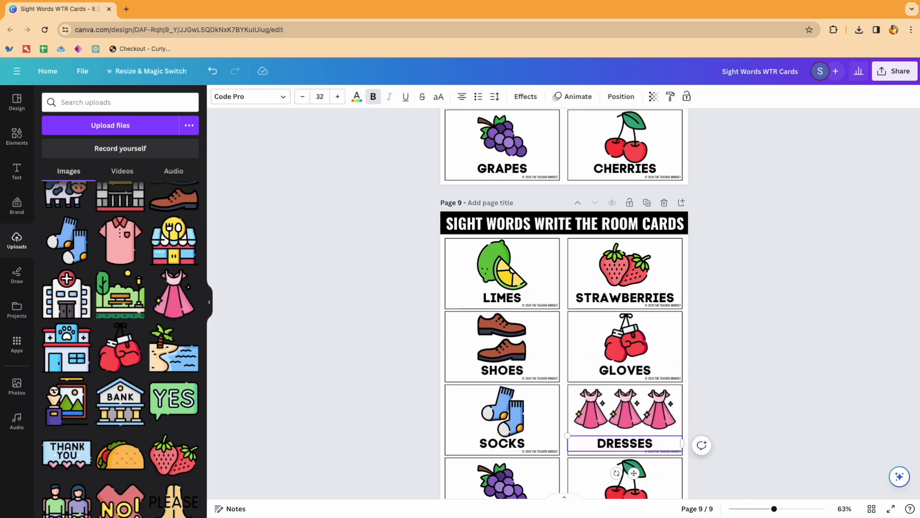
{"action": "left_click_drag", "start_coordinate": [120, 266], "coordinate": [502, 405]}
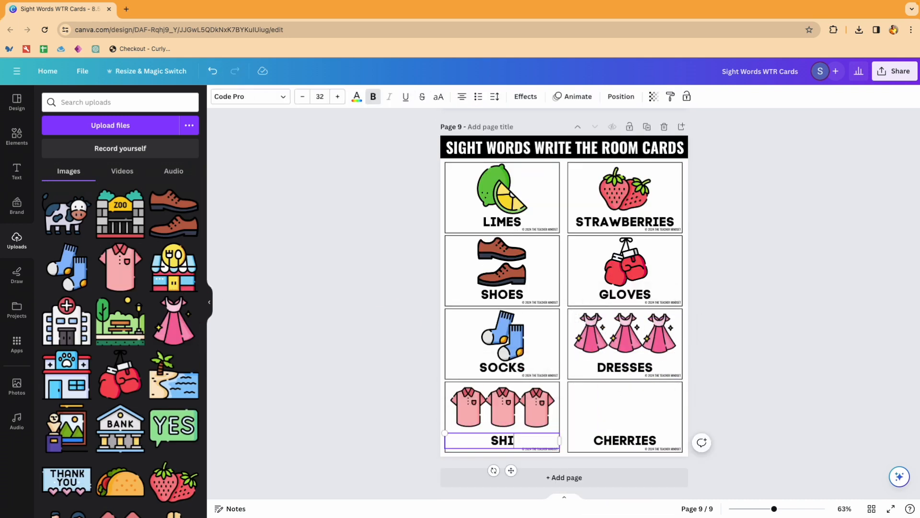
{"action": "type", "text": "RTS"}
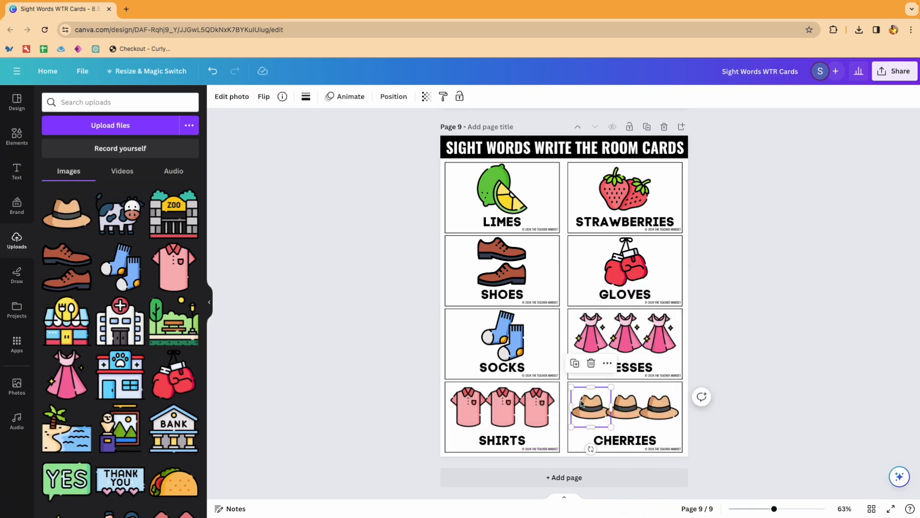
{"action": "left_click", "coordinate": [531, 415]}
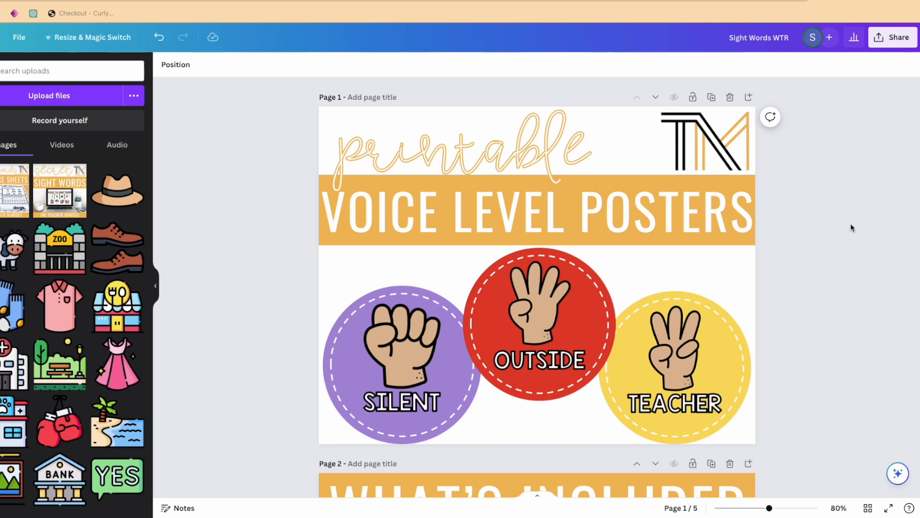
Examine the five-page Voice Level Posters template: the cover, What's Included, You May Love, Terms of Use with credits, and Thank You pages.
{"action": "scroll", "coordinate": [851, 227], "scroll_direction": "down", "scroll_amount": 7}
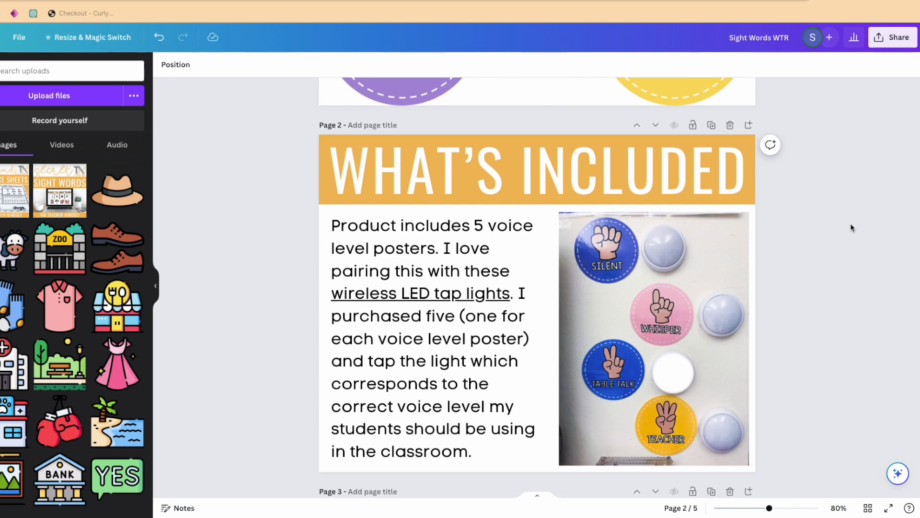
{"action": "scroll", "coordinate": [851, 227], "scroll_direction": "down", "scroll_amount": 3}
{"action": "scroll", "coordinate": [851, 227], "scroll_direction": "up", "scroll_amount": 3}
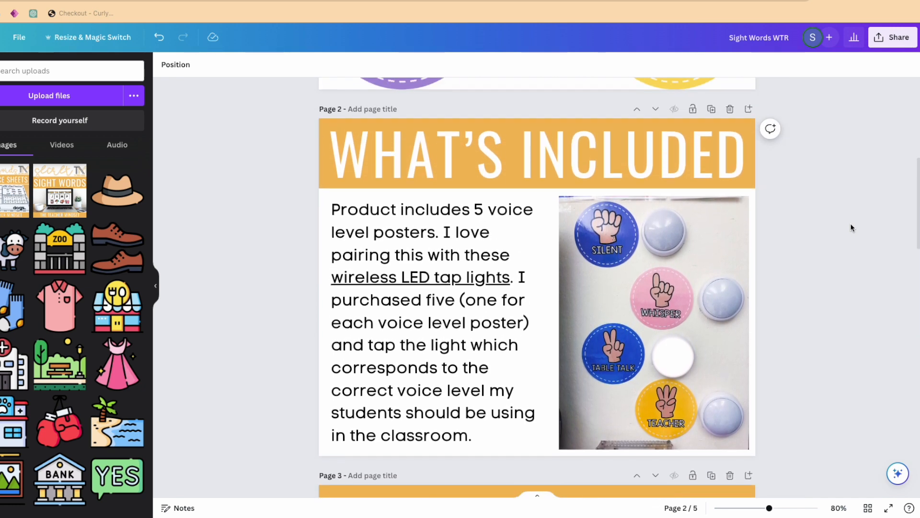
{"action": "scroll", "coordinate": [851, 227], "scroll_direction": "up", "scroll_amount": 1}
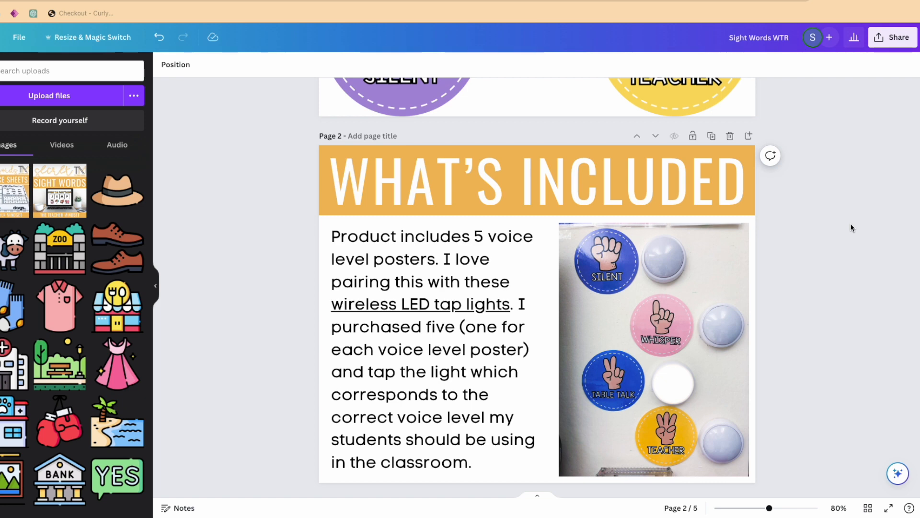
{"action": "scroll", "coordinate": [851, 227], "scroll_direction": "down", "scroll_amount": 8}
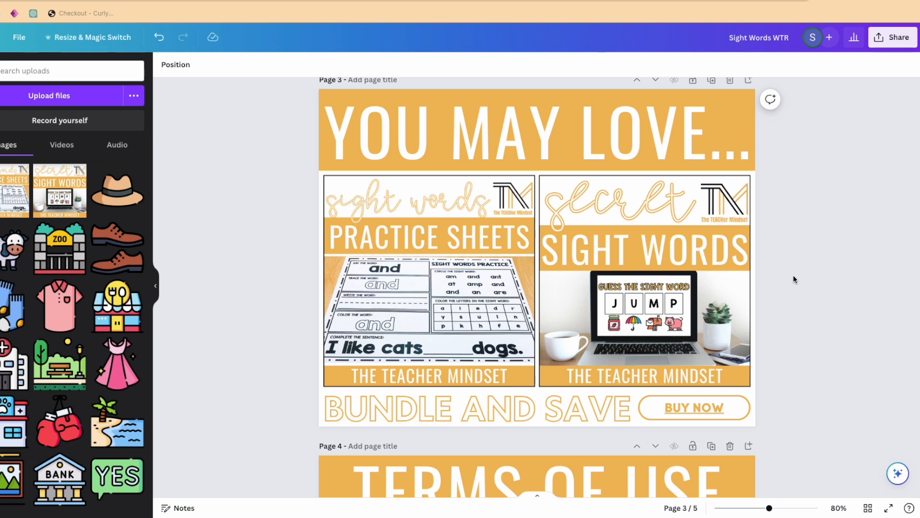
{"action": "scroll", "coordinate": [793, 278], "scroll_direction": "down", "scroll_amount": 1}
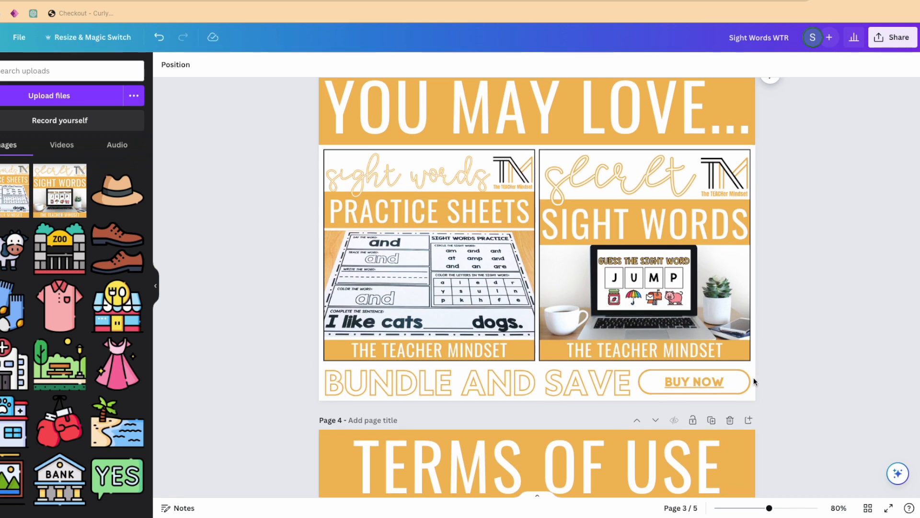
{"action": "scroll", "coordinate": [753, 379], "scroll_direction": "down", "scroll_amount": 10}
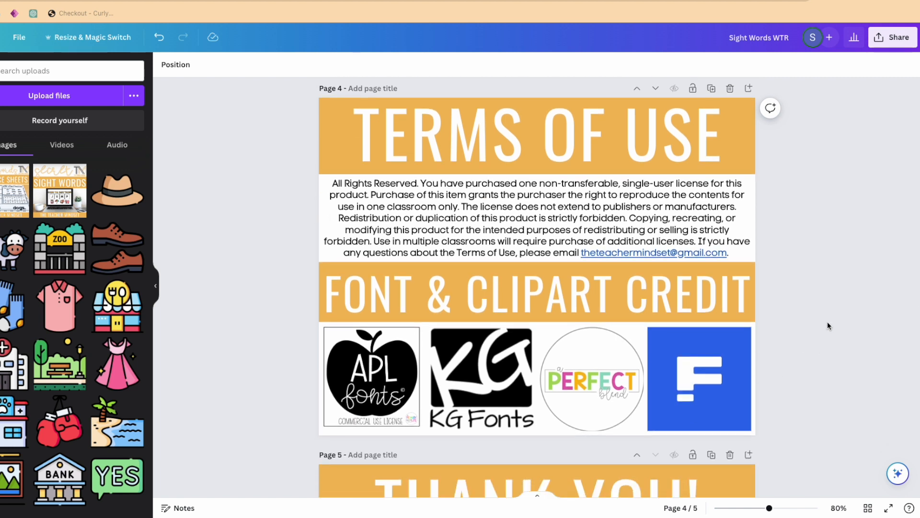
{"action": "scroll", "coordinate": [827, 324], "scroll_direction": "down", "scroll_amount": 1}
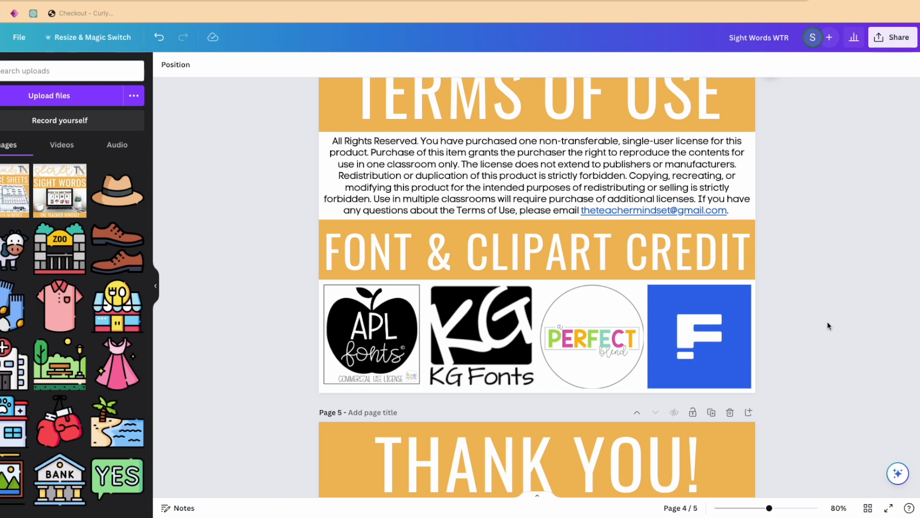
{"action": "scroll", "coordinate": [827, 325], "scroll_direction": "down", "scroll_amount": 1}
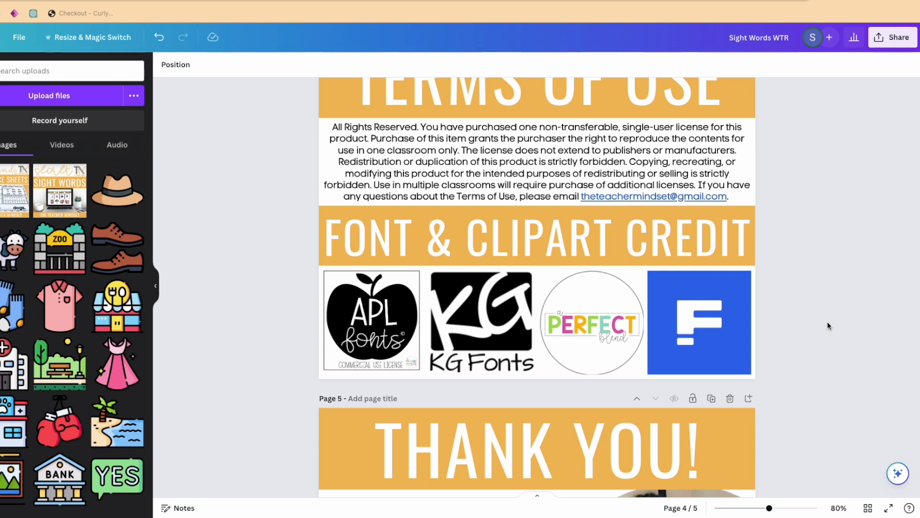
{"action": "scroll", "coordinate": [828, 326], "scroll_direction": "down", "scroll_amount": 5}
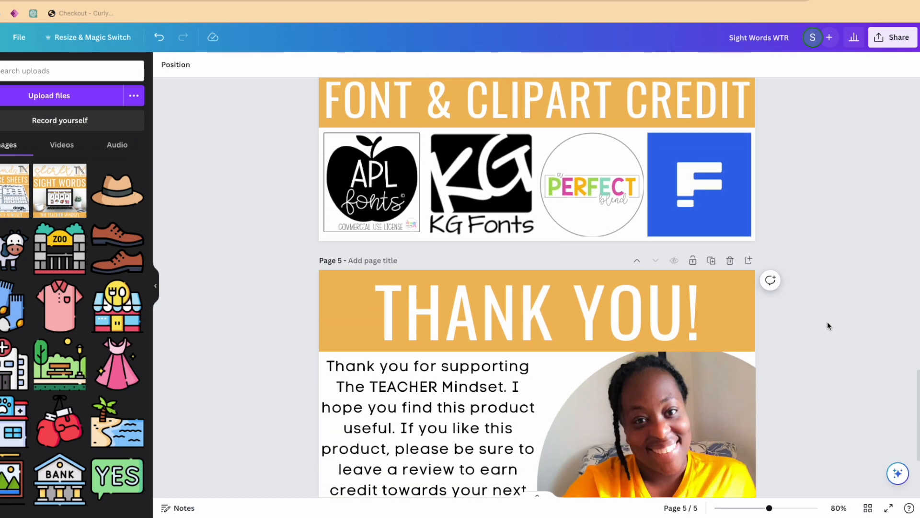
{"action": "scroll", "coordinate": [827, 326], "scroll_direction": "down", "scroll_amount": 2}
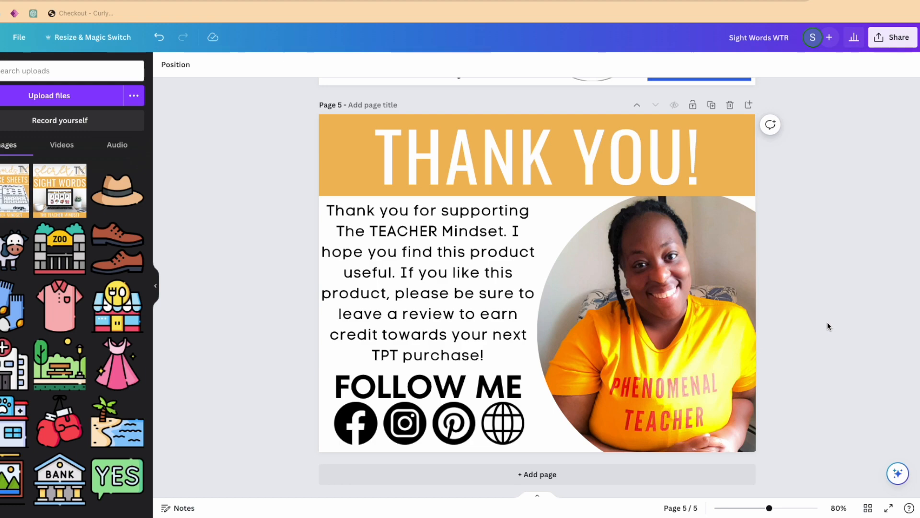
{"action": "scroll", "coordinate": [828, 326], "scroll_direction": "up", "scroll_amount": 20}
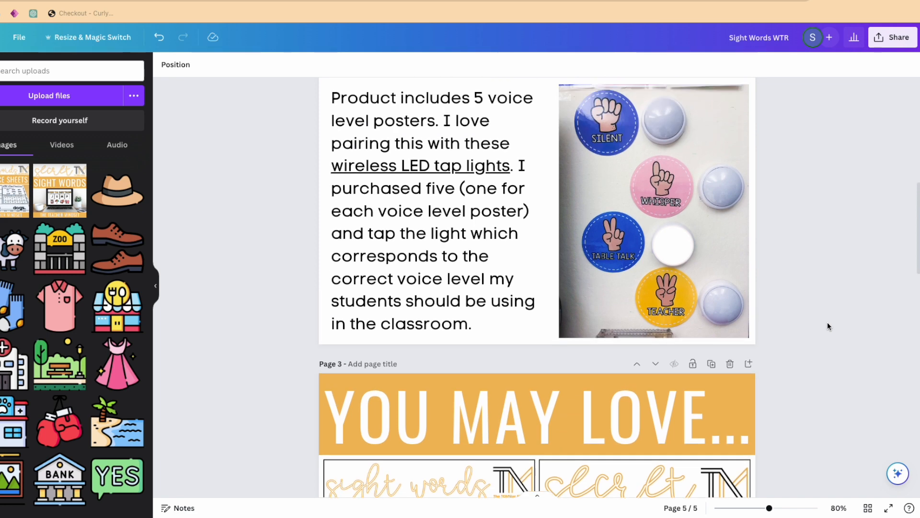
{"action": "scroll", "coordinate": [828, 327], "scroll_direction": "up", "scroll_amount": 5}
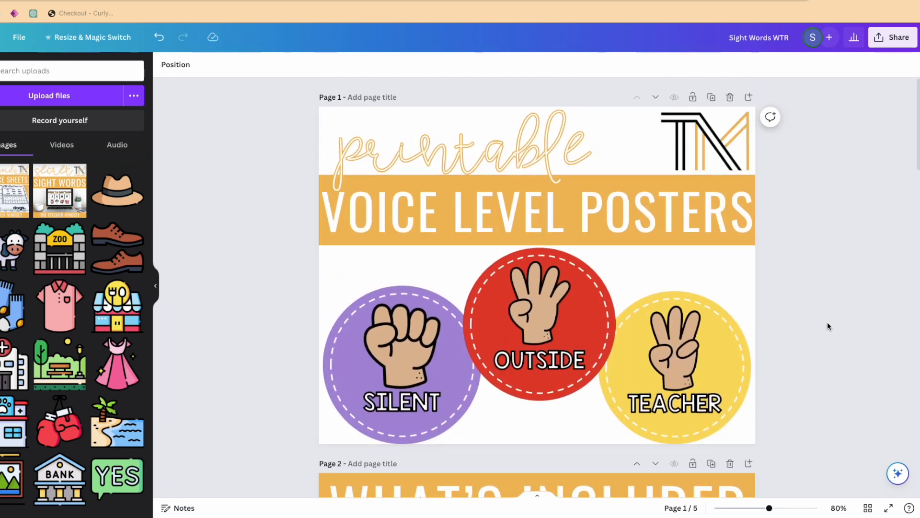
{"action": "scroll", "coordinate": [828, 326], "scroll_direction": "down", "scroll_amount": 5}
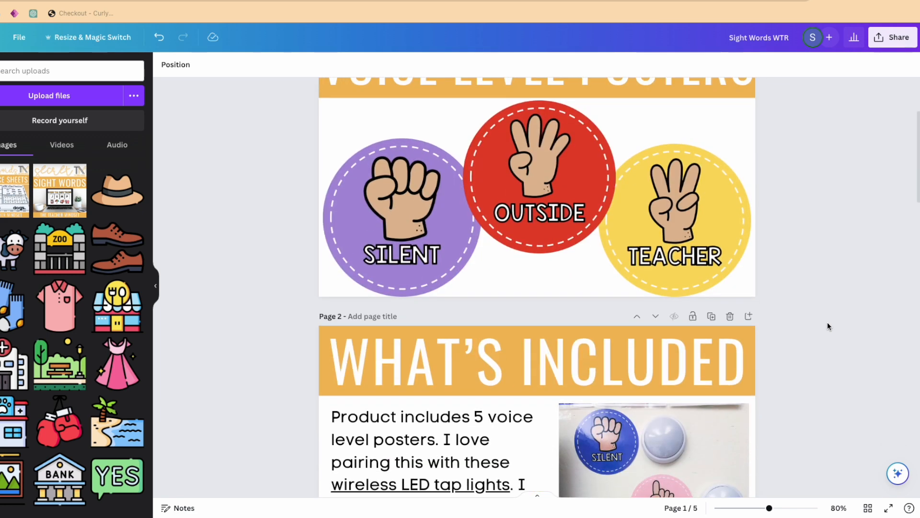
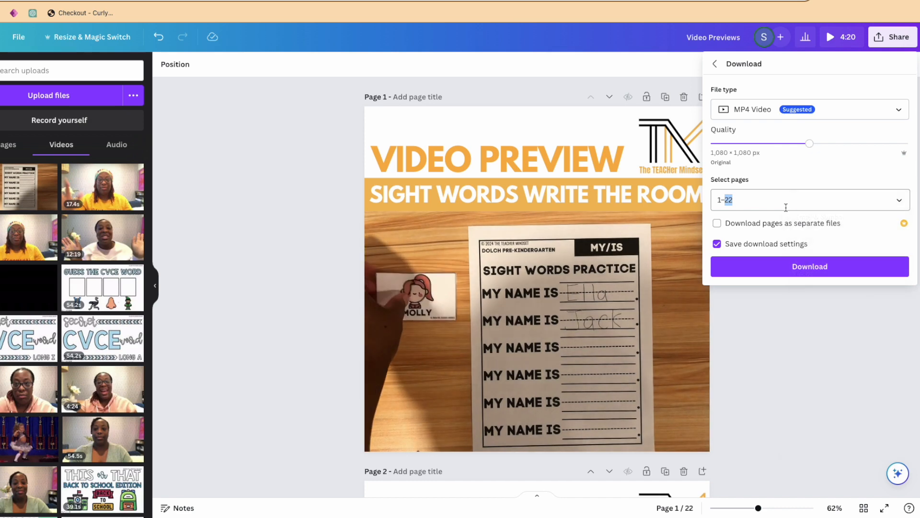
Try to download pages 2–22 of the Video Previews design as an MP4 video.
{"action": "left_click", "coordinate": [898, 200]}
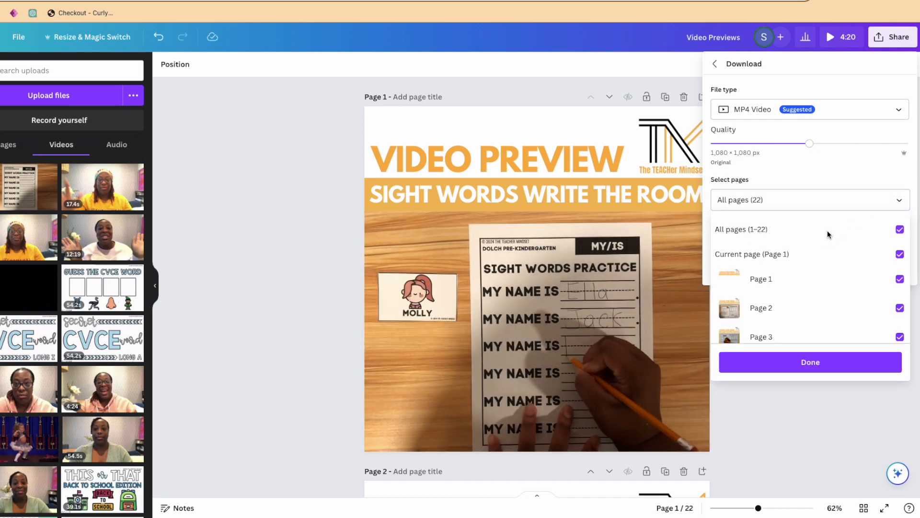
{"action": "left_click", "coordinate": [807, 228]}
{"action": "left_click", "coordinate": [803, 255]}
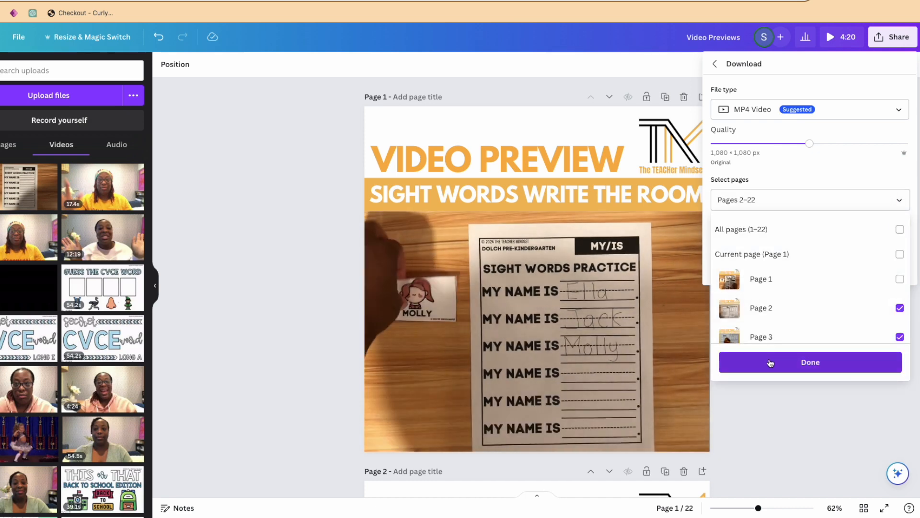
{"action": "left_click", "coordinate": [769, 362]}
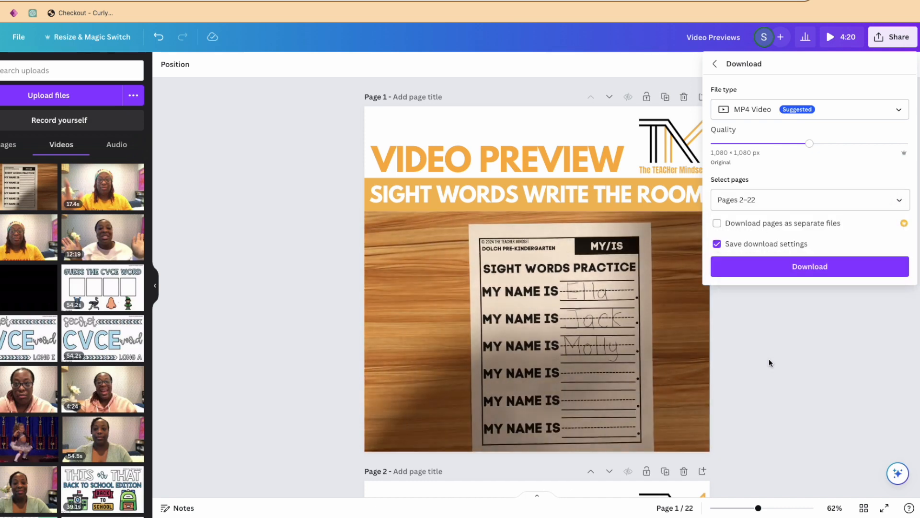
{"action": "left_click", "coordinate": [791, 267]}
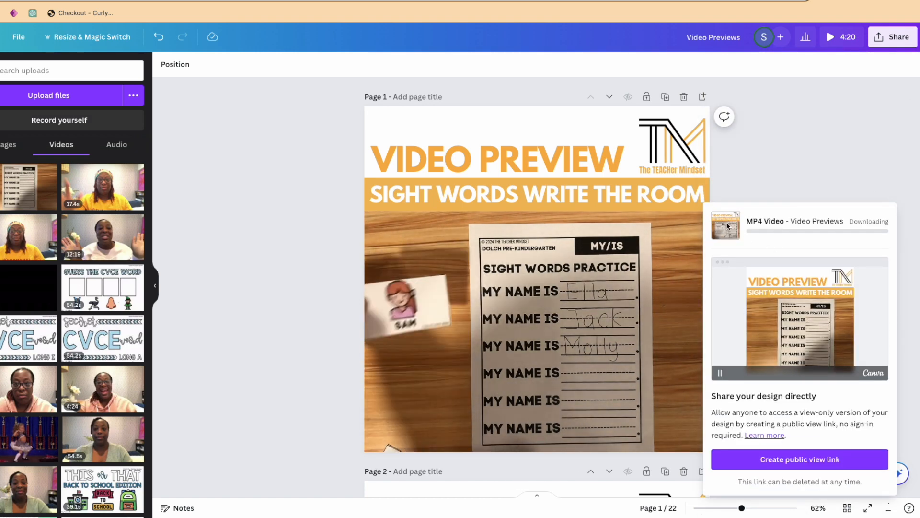
Download only page 1 of the Video Previews design as an MP4 video.
{"action": "left_click", "coordinate": [907, 44]}
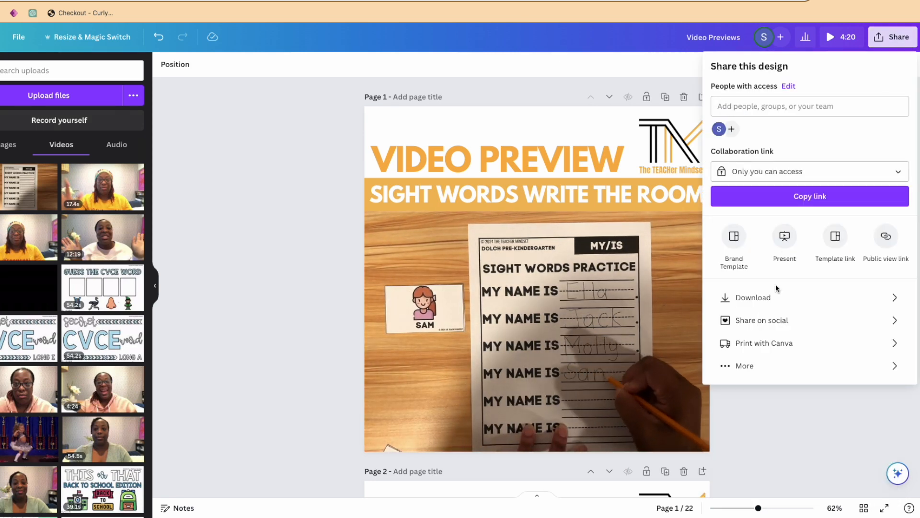
{"action": "left_click", "coordinate": [764, 298]}
{"action": "left_click", "coordinate": [766, 205]}
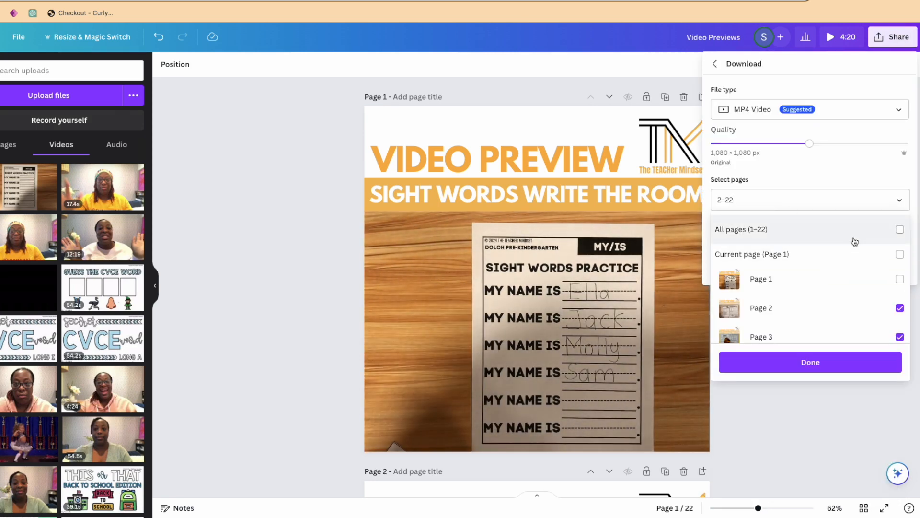
{"action": "left_click", "coordinate": [852, 236]}
{"action": "left_click", "coordinate": [851, 237]}
{"action": "left_click", "coordinate": [850, 256]}
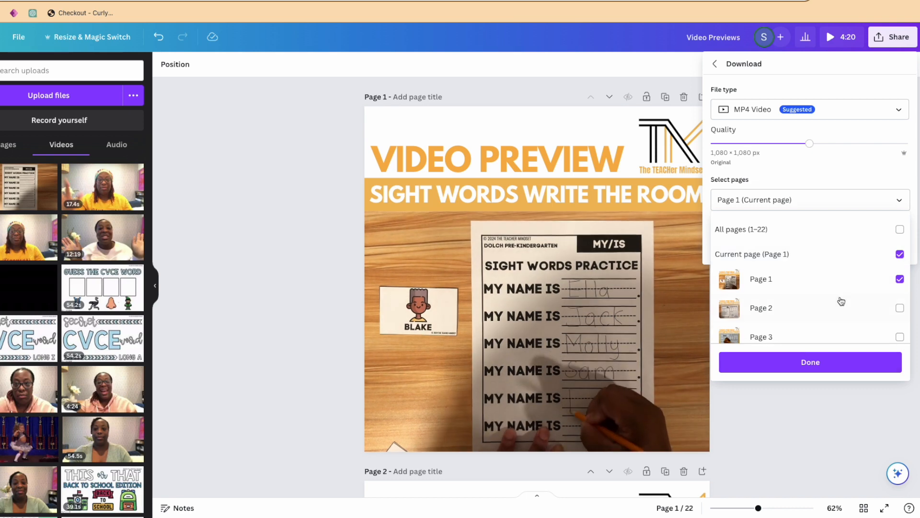
{"action": "left_click", "coordinate": [802, 366]}
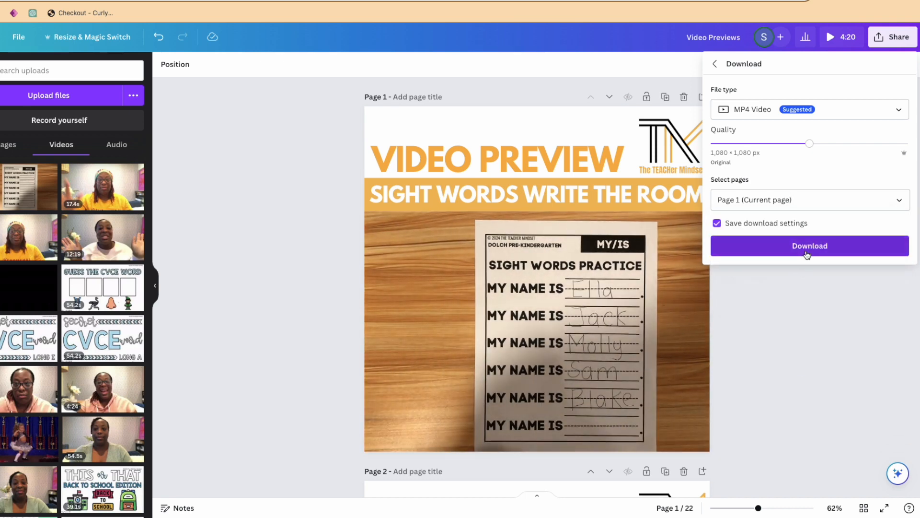
{"action": "left_click", "coordinate": [807, 254]}
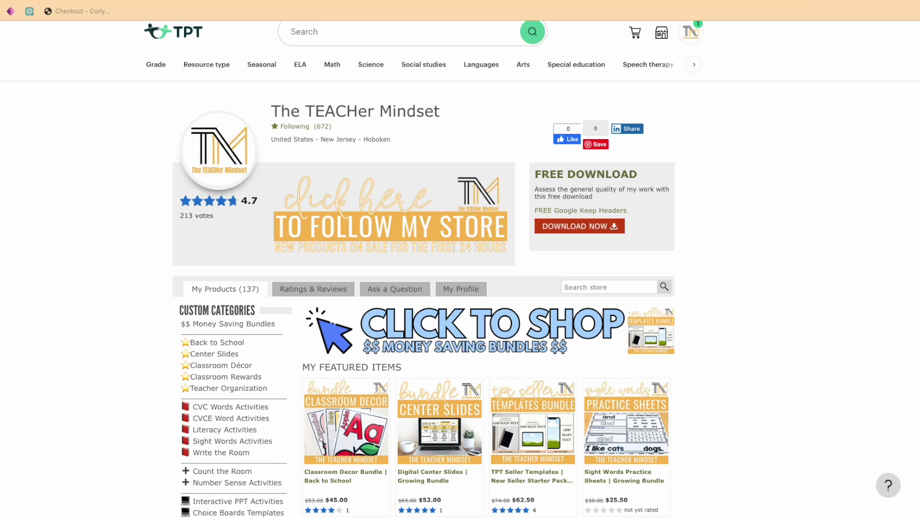
On the TPT seller site, open the store's product listings and search them for "sight words".
{"action": "left_click", "coordinate": [663, 35]}
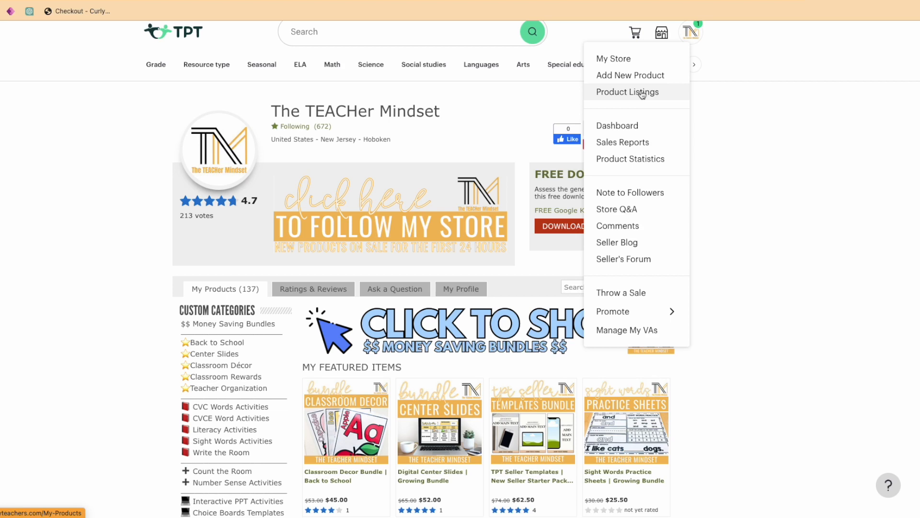
{"action": "left_click", "coordinate": [642, 93]}
{"action": "left_click", "coordinate": [398, 280]}
{"action": "type", "text": "sight words"}
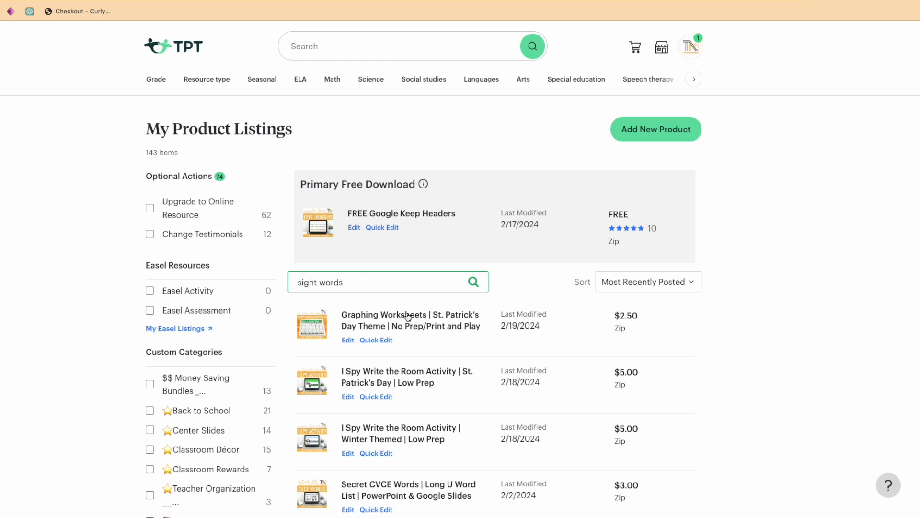
Create a similar listing from the product "Sight Words Practice Worksheets | Dolch PreK List | No Prep".
{"action": "scroll", "coordinate": [383, 403], "scroll_direction": "down", "scroll_amount": 15}
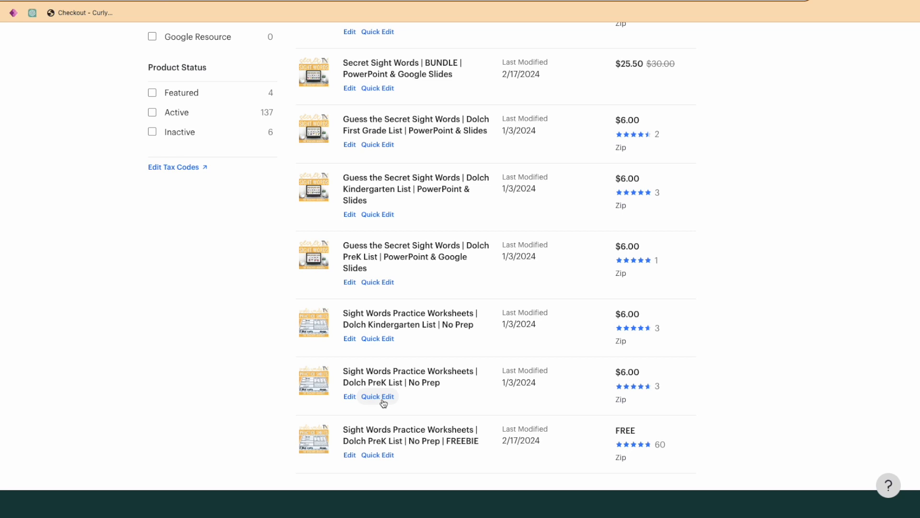
{"action": "left_click", "coordinate": [378, 397]}
{"action": "scroll", "coordinate": [383, 398], "scroll_direction": "down", "scroll_amount": 5}
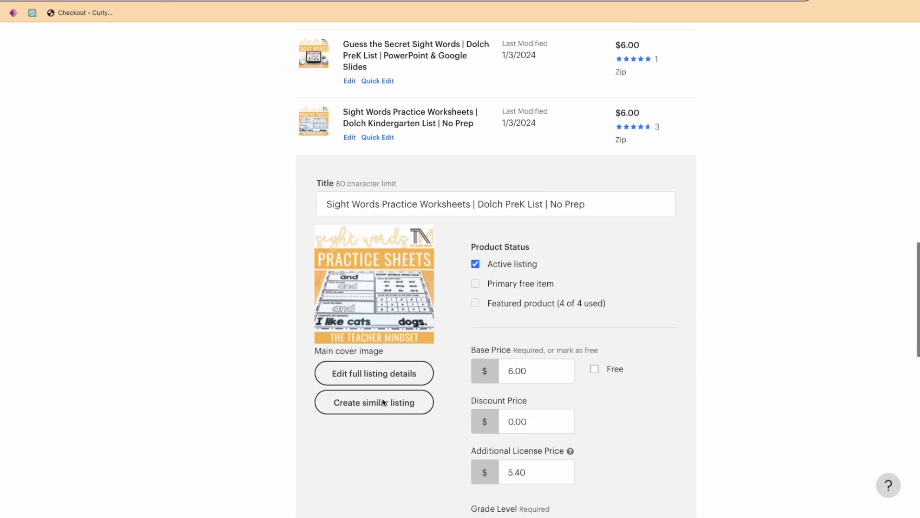
{"action": "left_click", "coordinate": [384, 401]}
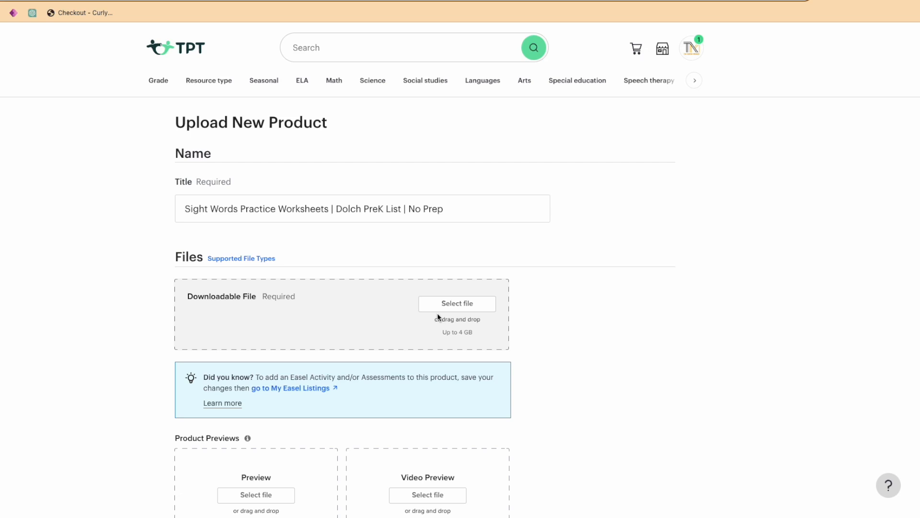
Change the new product's title to "Sight Words Write the Room Activity | Dolch PreK List | Low Prep".
{"action": "left_click", "coordinate": [214, 200]}
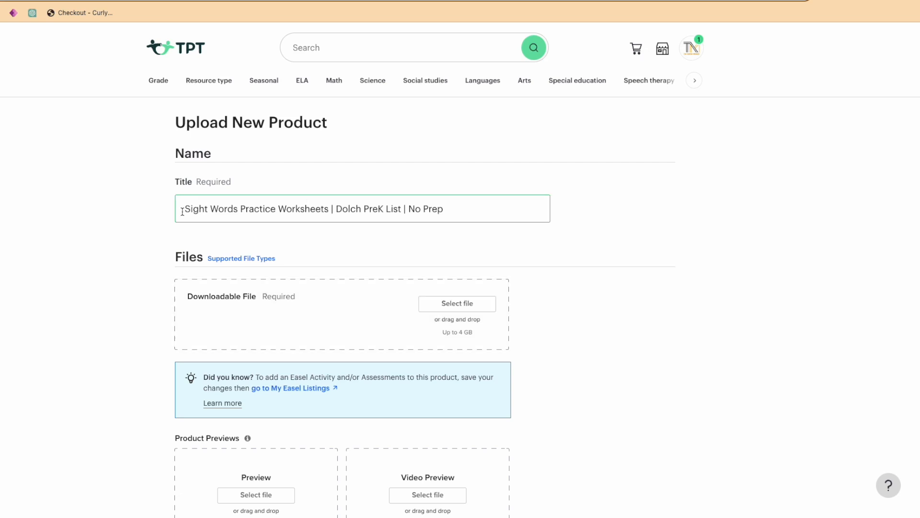
{"action": "left_click_drag", "start_coordinate": [240, 209], "coordinate": [330, 213]}
{"action": "type", "text": "Write the T"}
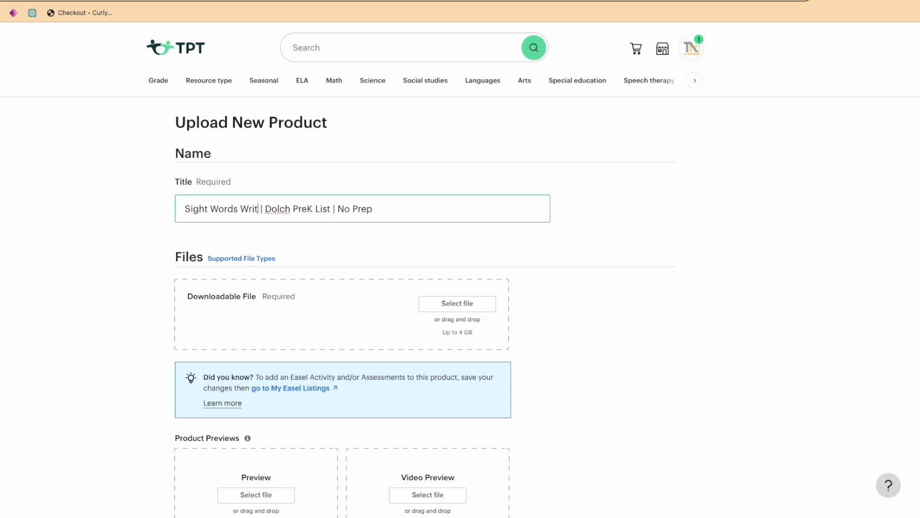
{"action": "key", "text": "BackSpace"}
{"action": "type", "text": "Room A"}
{"action": "type", "text": "ctiv"}
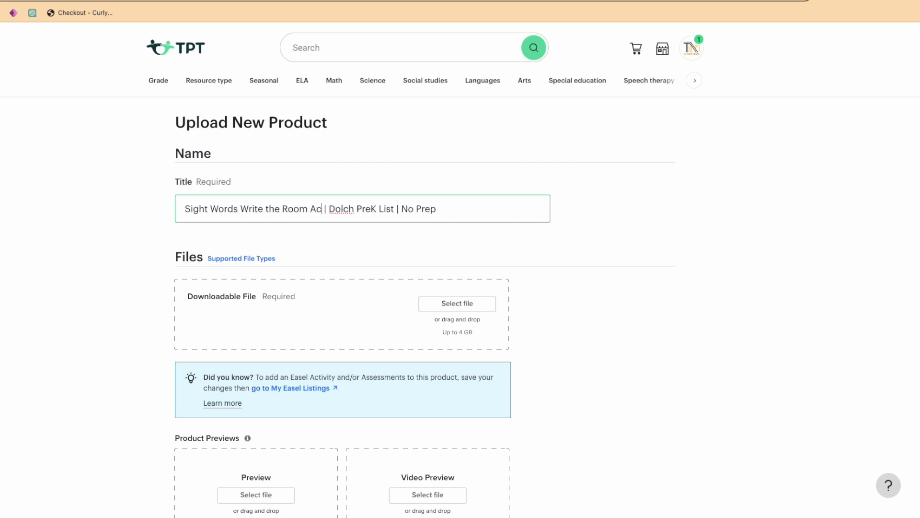
{"action": "type", "text": "ity"}
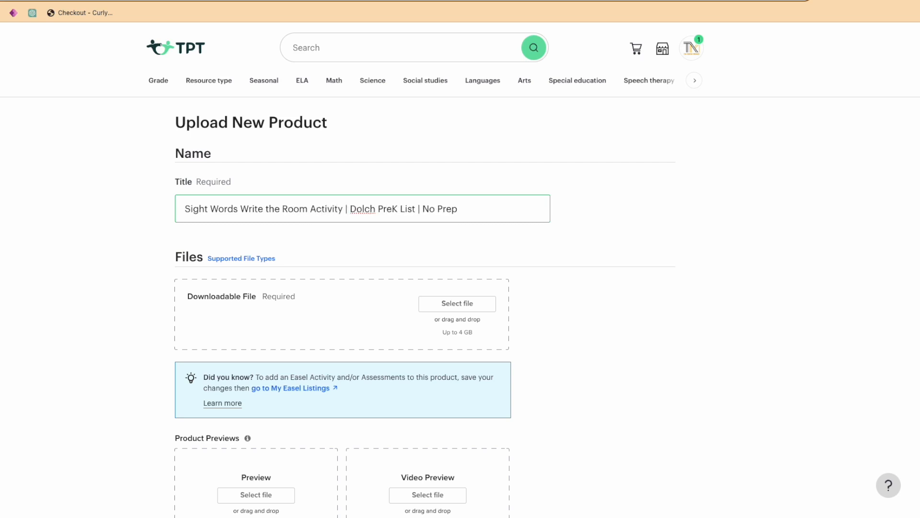
{"action": "double_click", "coordinate": [426, 210]}
{"action": "type", "text": "Low"}
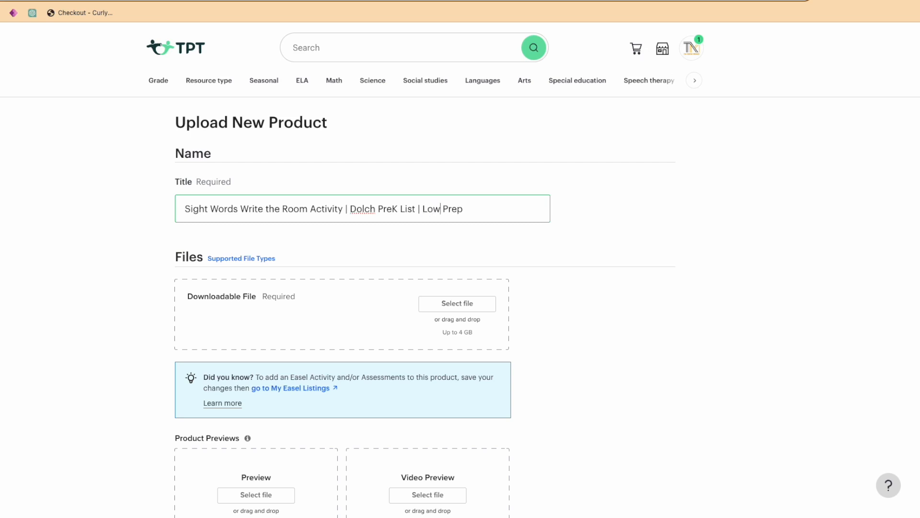
Upload Final Product.zip from the Desktop folder as the product's downloadable file.
{"action": "left_click", "coordinate": [451, 312]}
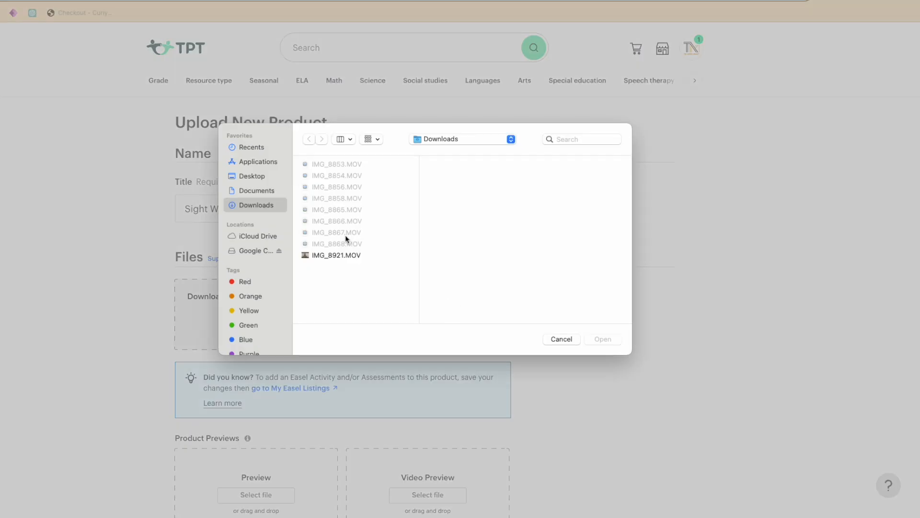
{"action": "left_click", "coordinate": [263, 177]}
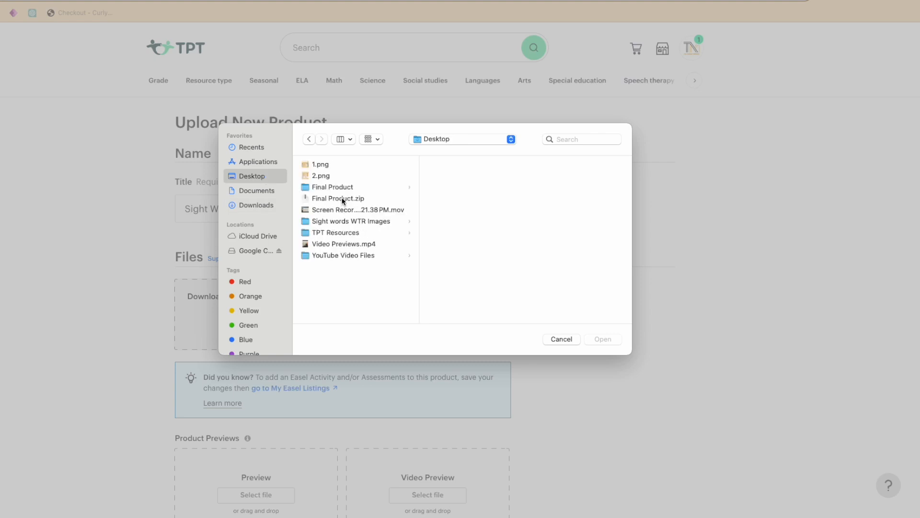
{"action": "left_click", "coordinate": [343, 201]}
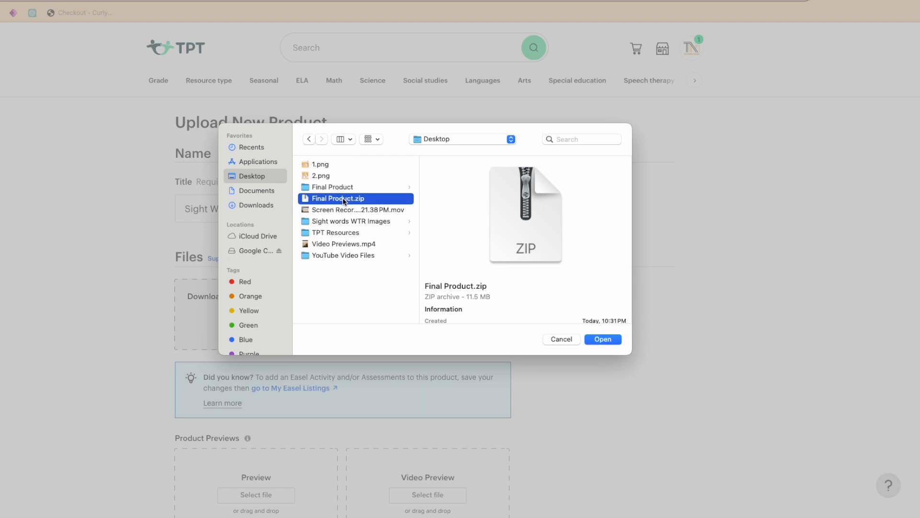
{"action": "left_click", "coordinate": [603, 339]}
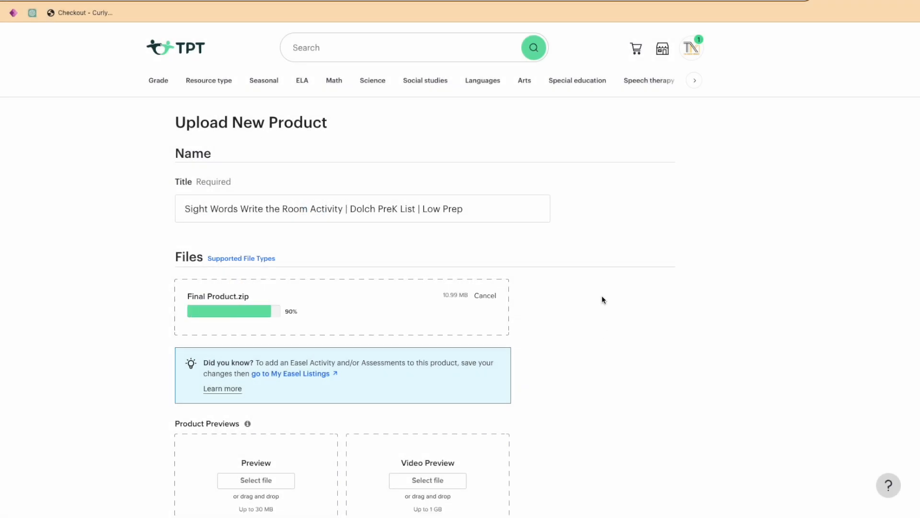
Upload Sight Words WTR.pdf from the Final Product folder as the product preview.
{"action": "scroll", "coordinate": [601, 293], "scroll_direction": "down", "scroll_amount": 5}
{"action": "scroll", "coordinate": [600, 288], "scroll_direction": "down", "scroll_amount": 3}
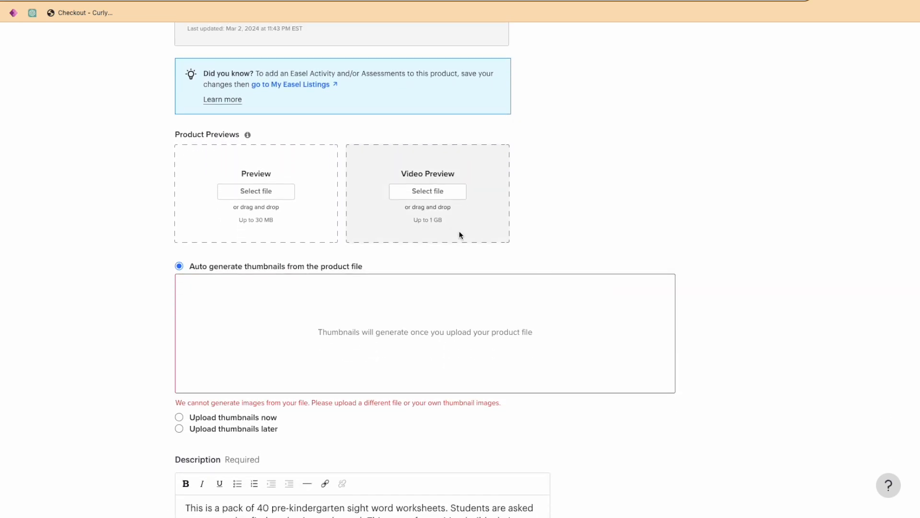
{"action": "left_click", "coordinate": [274, 193]}
{"action": "left_click", "coordinate": [350, 187]}
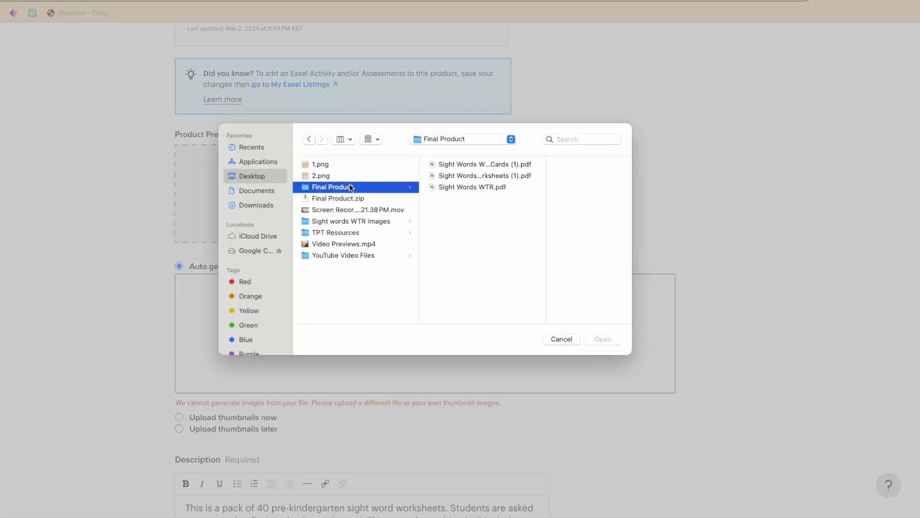
{"action": "left_click", "coordinate": [480, 188]}
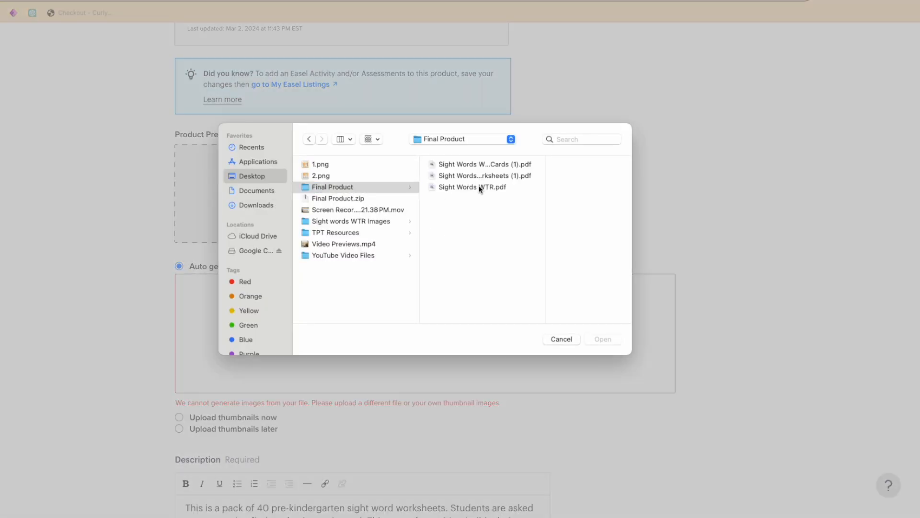
{"action": "left_click", "coordinate": [479, 187]}
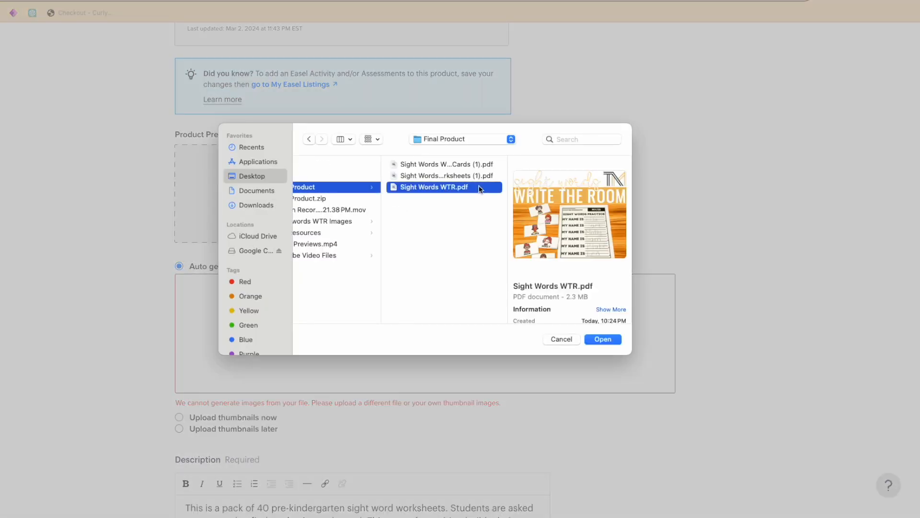
{"action": "left_click", "coordinate": [605, 339]}
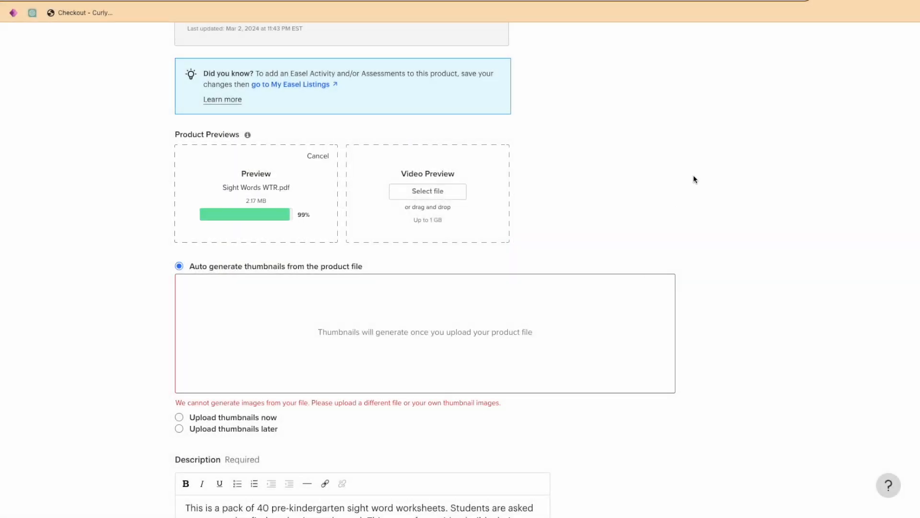
Upload Video Previews.mp4 from the Desktop folder as the video preview.
{"action": "left_click", "coordinate": [427, 198]}
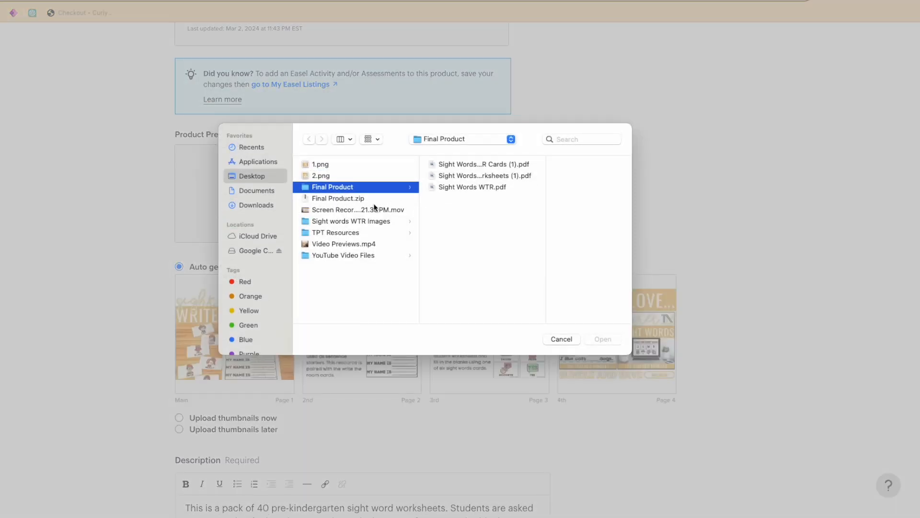
{"action": "left_click", "coordinate": [365, 245]}
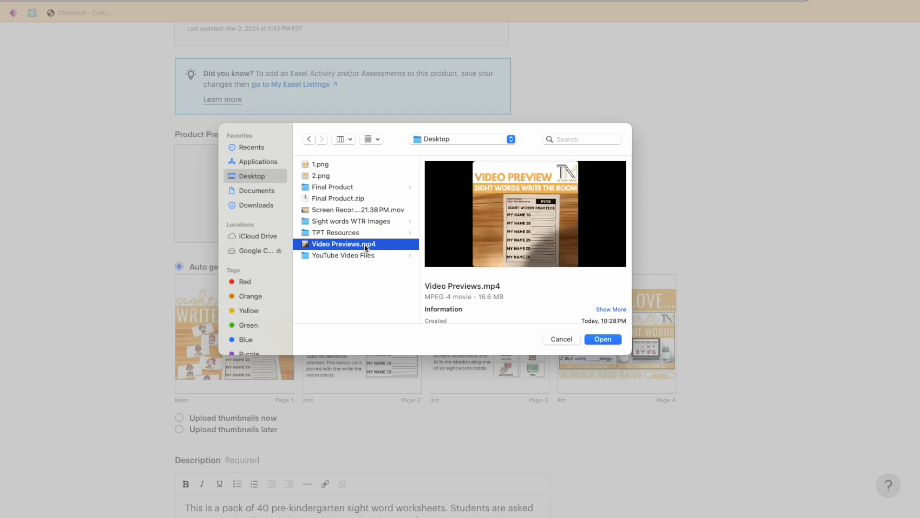
{"action": "left_click", "coordinate": [614, 339]}
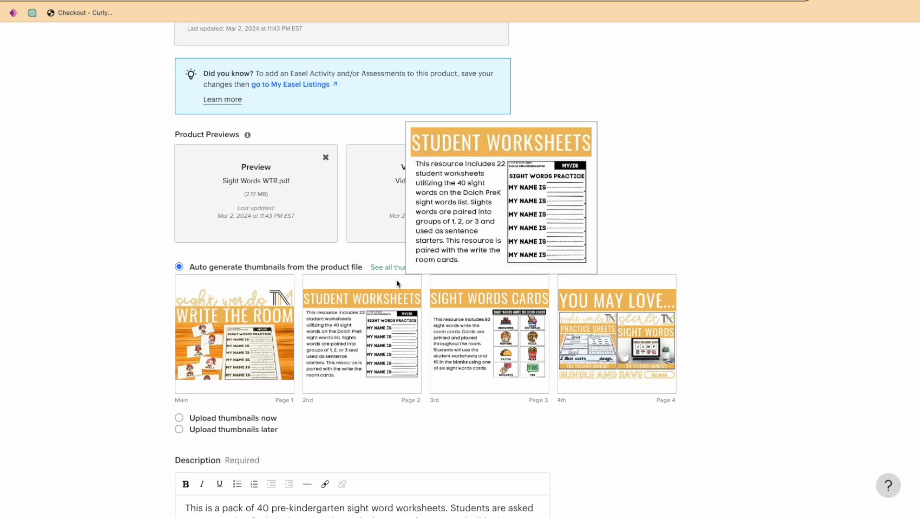
{"action": "mouse_move", "coordinate": [661, 356]}
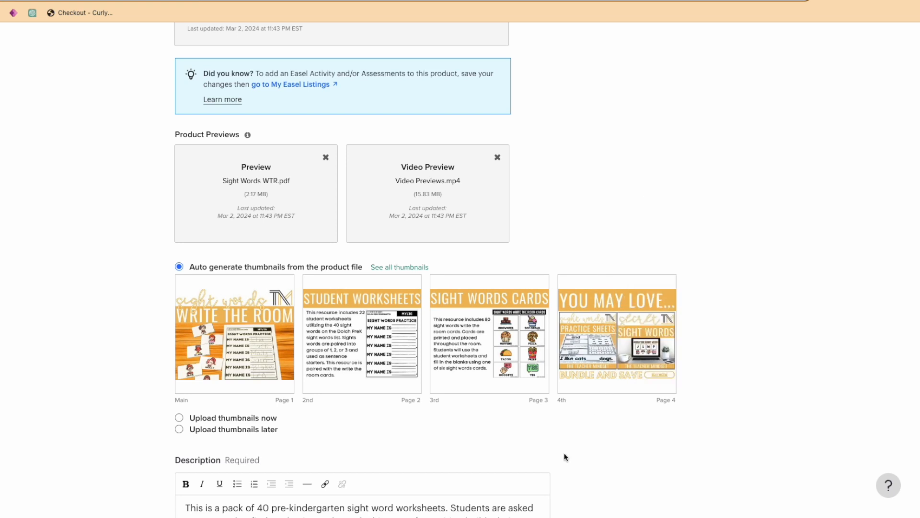
Switch the product's thumbnails to manual upload and add 1.png from the Desktop folder as the main cover.
{"action": "scroll", "coordinate": [518, 448], "scroll_direction": "down", "scroll_amount": 3}
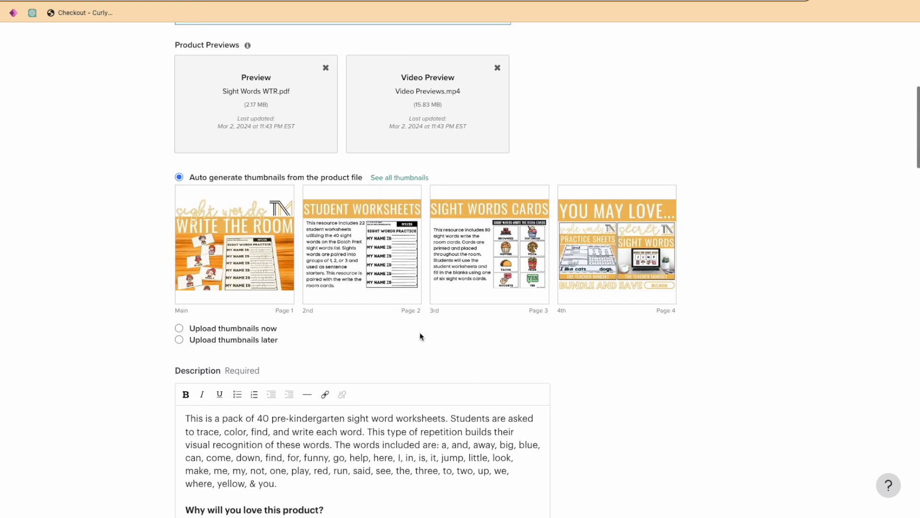
{"action": "left_click", "coordinate": [259, 329]}
{"action": "left_click", "coordinate": [301, 349]}
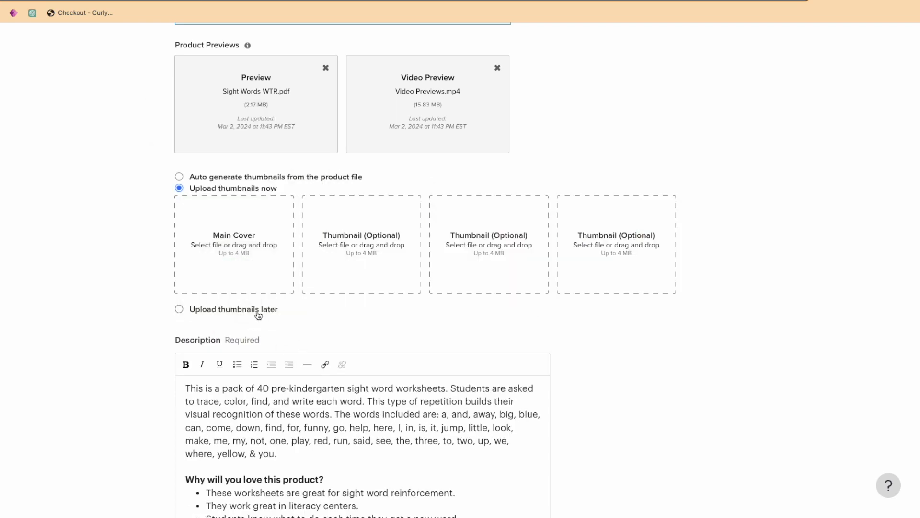
{"action": "left_click", "coordinate": [262, 240]}
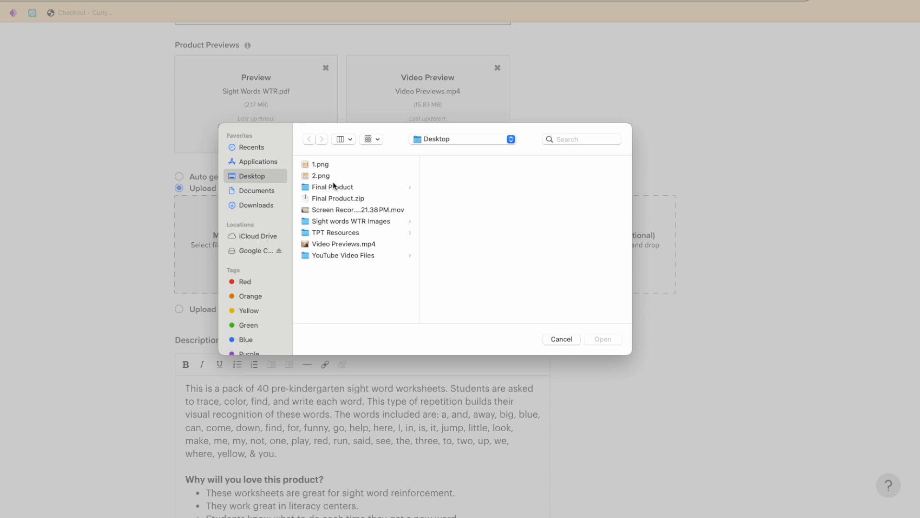
{"action": "left_click", "coordinate": [337, 164]}
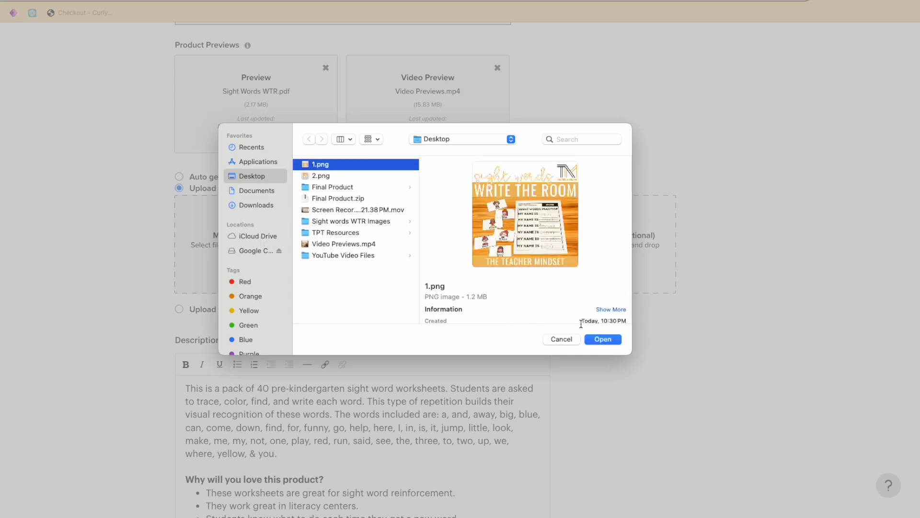
{"action": "left_click", "coordinate": [593, 338]}
Upload 2.png from the Desktop folder as the second thumbnail.
{"action": "left_click", "coordinate": [365, 238]}
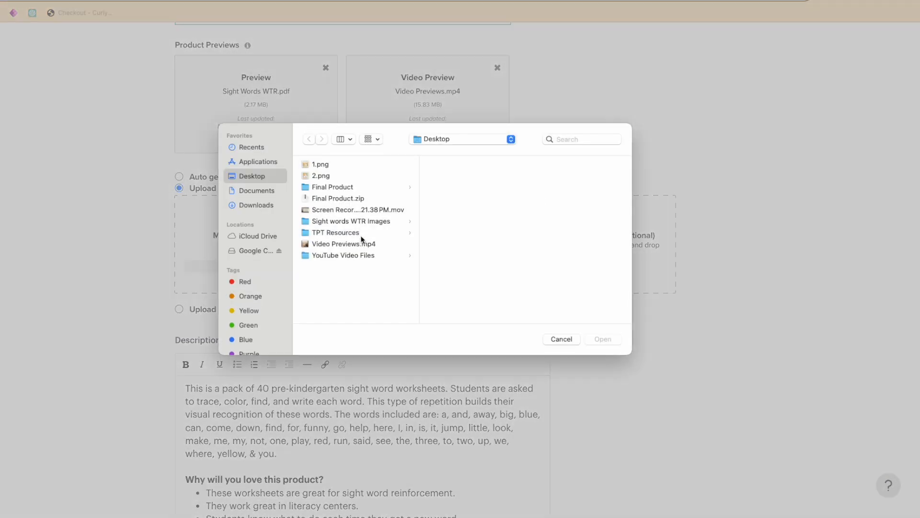
{"action": "left_click", "coordinate": [317, 176]}
{"action": "left_click", "coordinate": [605, 339]}
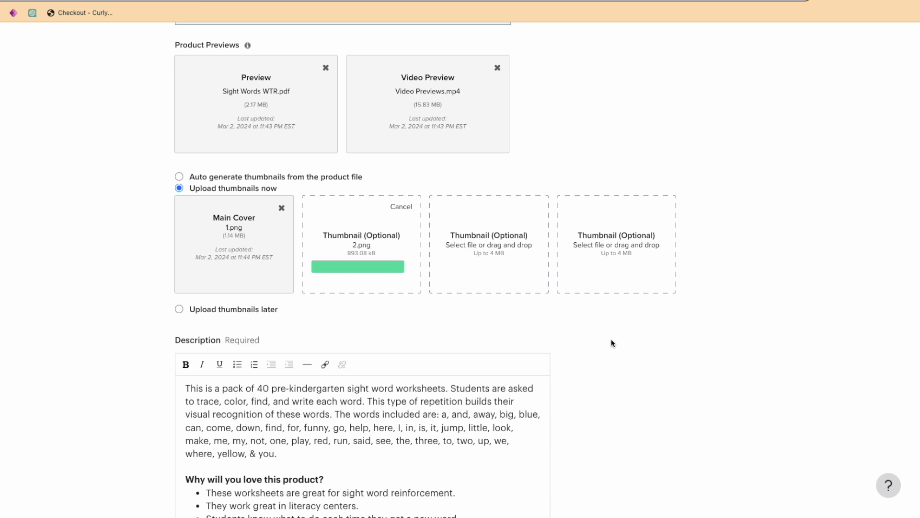
Review the description's opening paragraph, focusing on the introductory sentences before the list of included words.
{"action": "scroll", "coordinate": [611, 343], "scroll_direction": "down", "scroll_amount": 2}
{"action": "scroll", "coordinate": [611, 343], "scroll_direction": "down", "scroll_amount": 3}
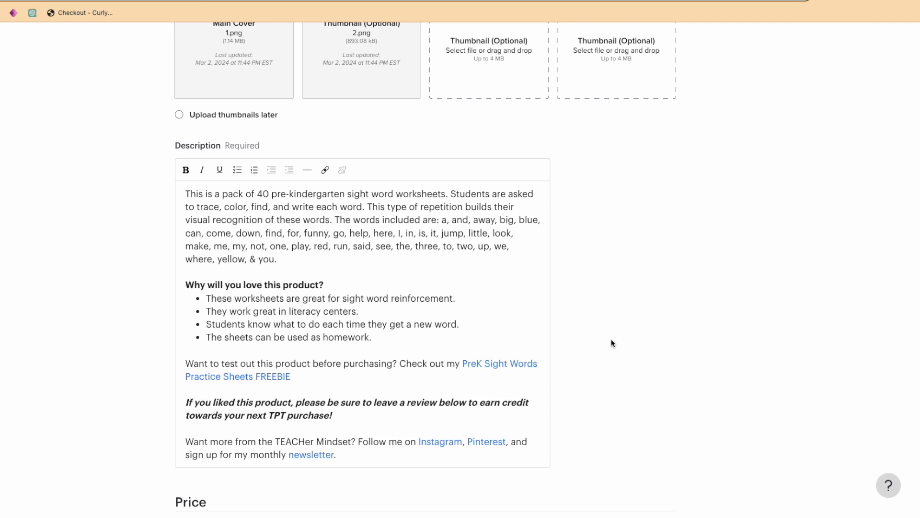
{"action": "left_click", "coordinate": [442, 240]}
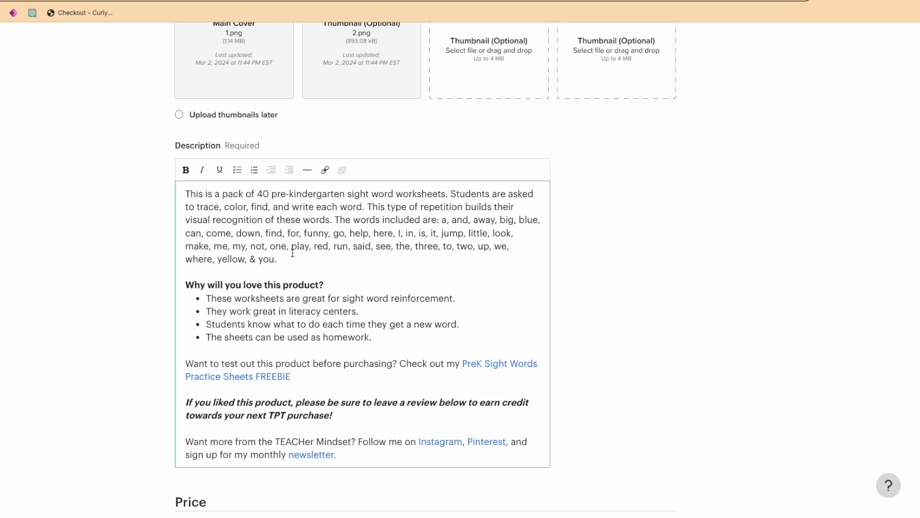
{"action": "left_click_drag", "start_coordinate": [281, 261], "coordinate": [182, 194]}
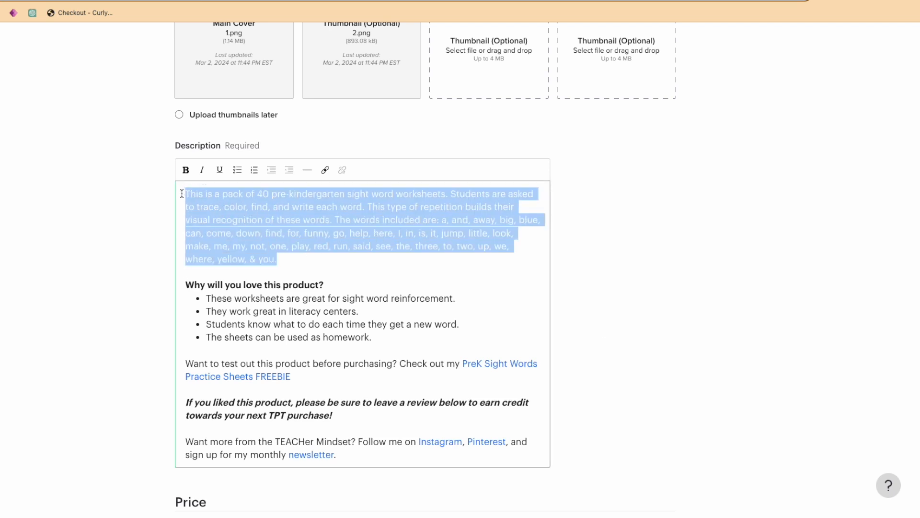
{"action": "left_click", "coordinate": [332, 272]}
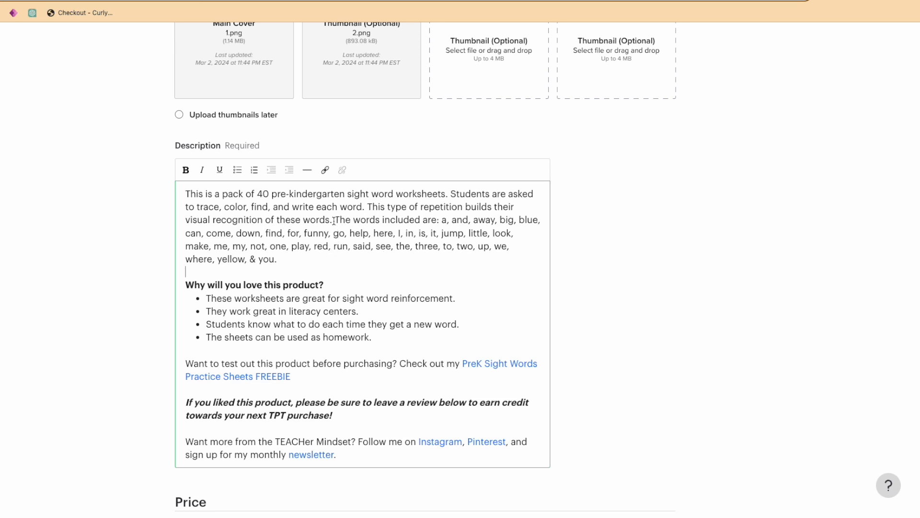
{"action": "left_click_drag", "start_coordinate": [332, 221], "coordinate": [186, 194]}
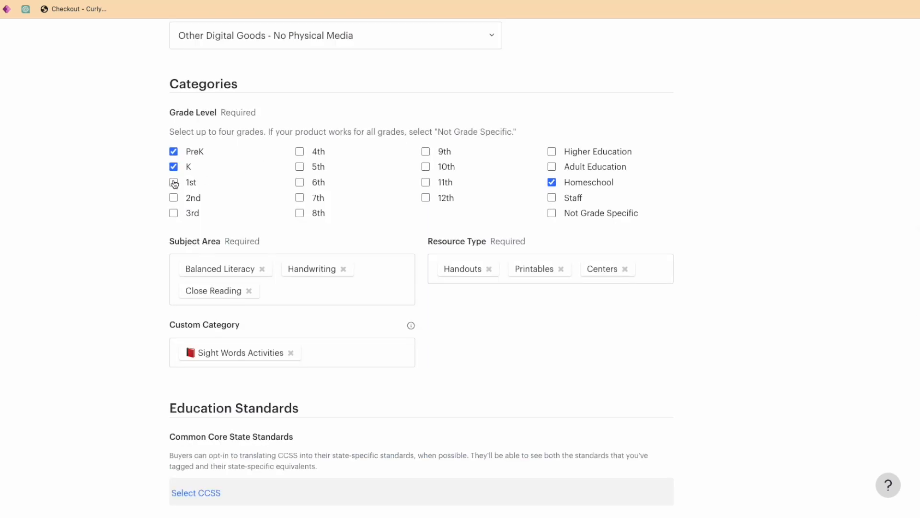
{"action": "left_click", "coordinate": [174, 183]}
Add the "What's New!" custom category to the product alongside Sight Words Activities.
{"action": "scroll", "coordinate": [498, 322], "scroll_direction": "down", "scroll_amount": 1}
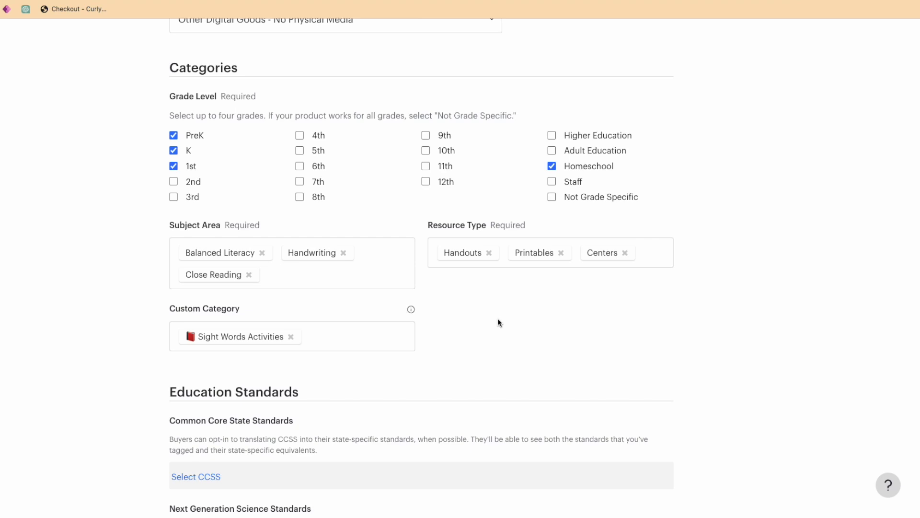
{"action": "scroll", "coordinate": [498, 323], "scroll_direction": "down", "scroll_amount": 1}
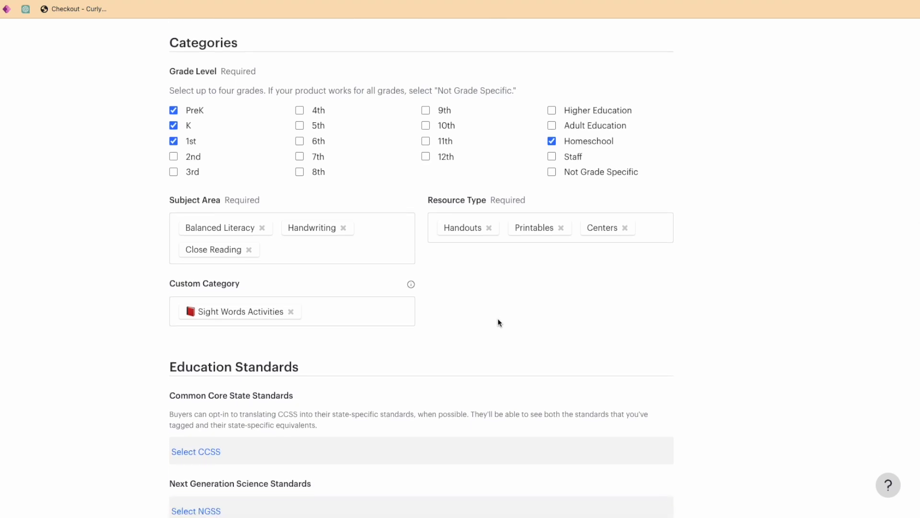
{"action": "scroll", "coordinate": [498, 323], "scroll_direction": "down", "scroll_amount": 1}
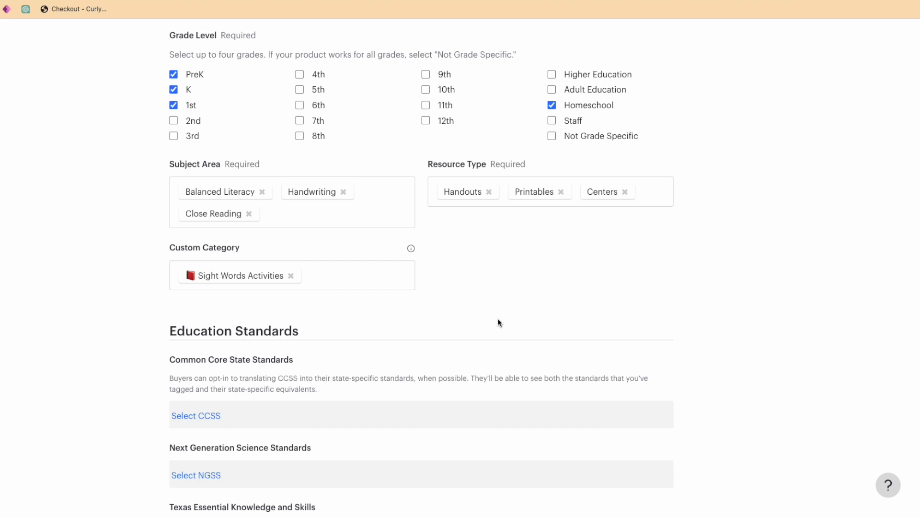
{"action": "left_click", "coordinate": [373, 276]}
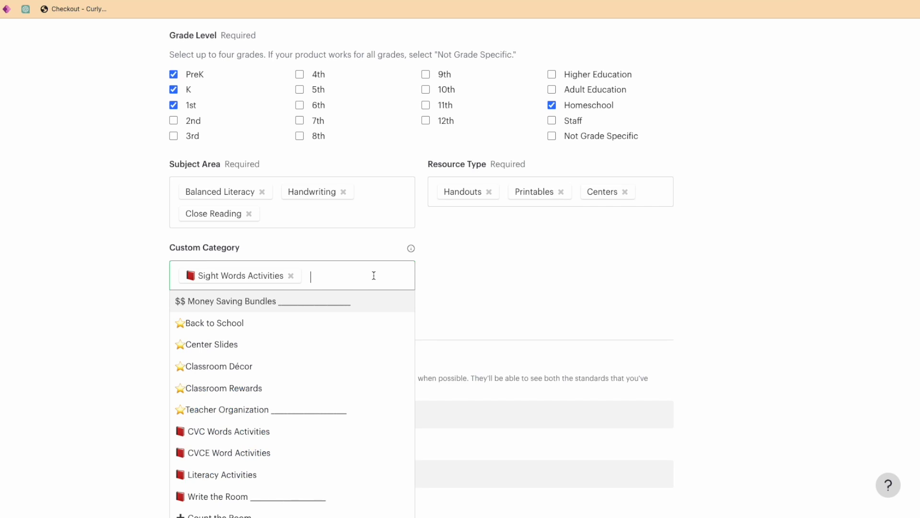
{"action": "type", "text": "What'"}
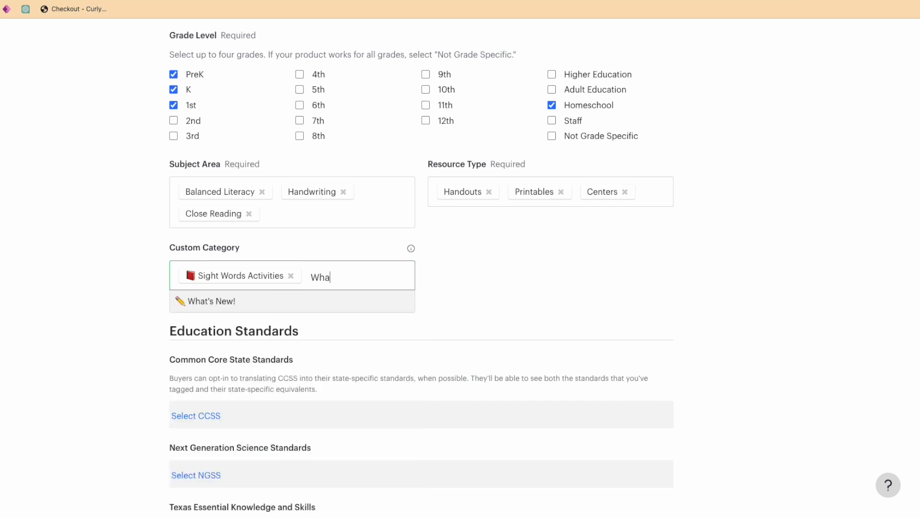
{"action": "left_click", "coordinate": [306, 305]}
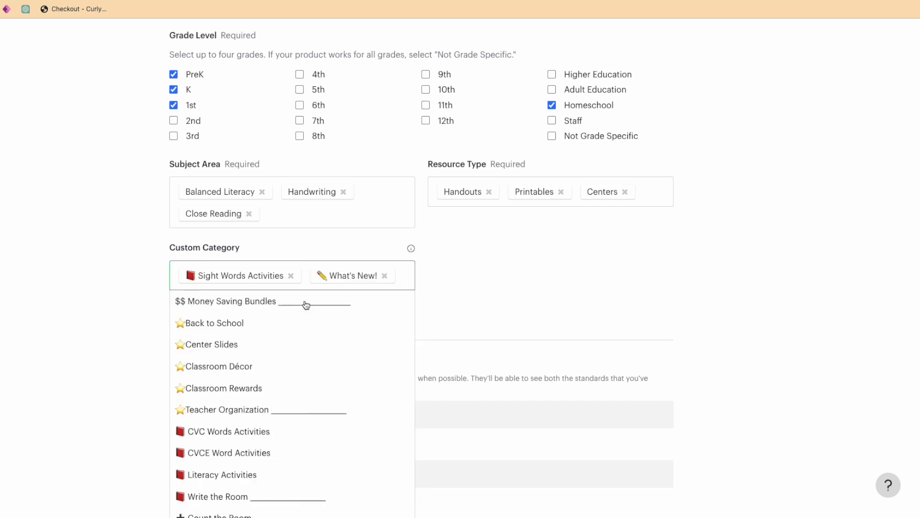
{"action": "left_click", "coordinate": [503, 302]}
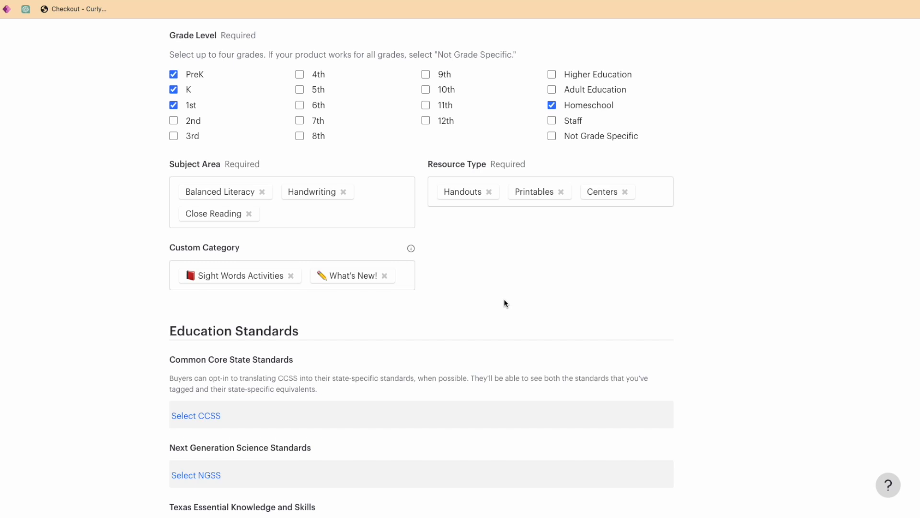
Set the product's number of pages or slides to 32 in the listing details.
{"action": "scroll", "coordinate": [504, 303], "scroll_direction": "down", "scroll_amount": 2}
{"action": "scroll", "coordinate": [504, 302], "scroll_direction": "down", "scroll_amount": 10}
{"action": "scroll", "coordinate": [489, 378], "scroll_direction": "up", "scroll_amount": 1}
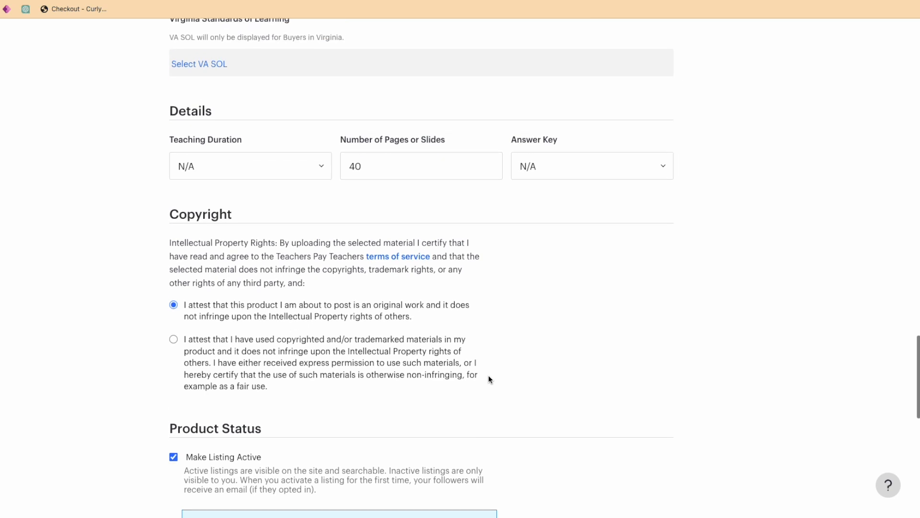
{"action": "double_click", "coordinate": [412, 177]}
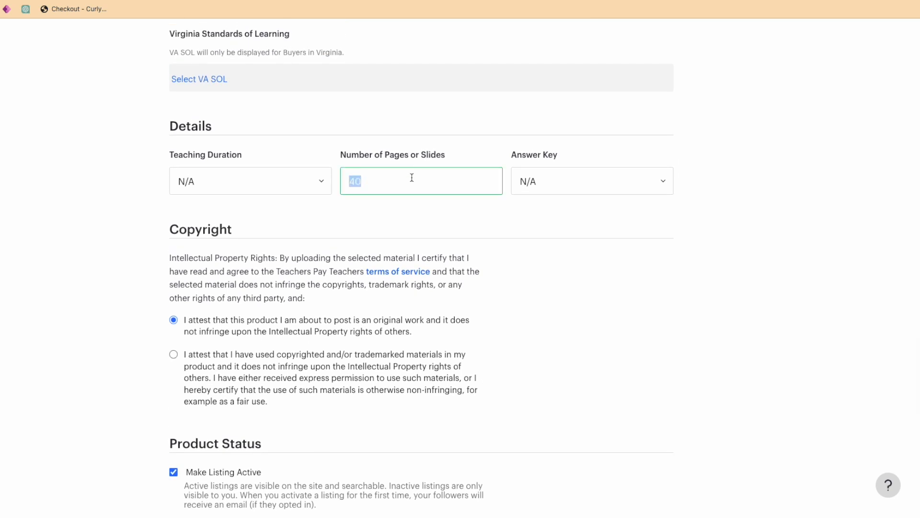
{"action": "type", "text": "32"}
{"action": "left_click", "coordinate": [549, 295]}
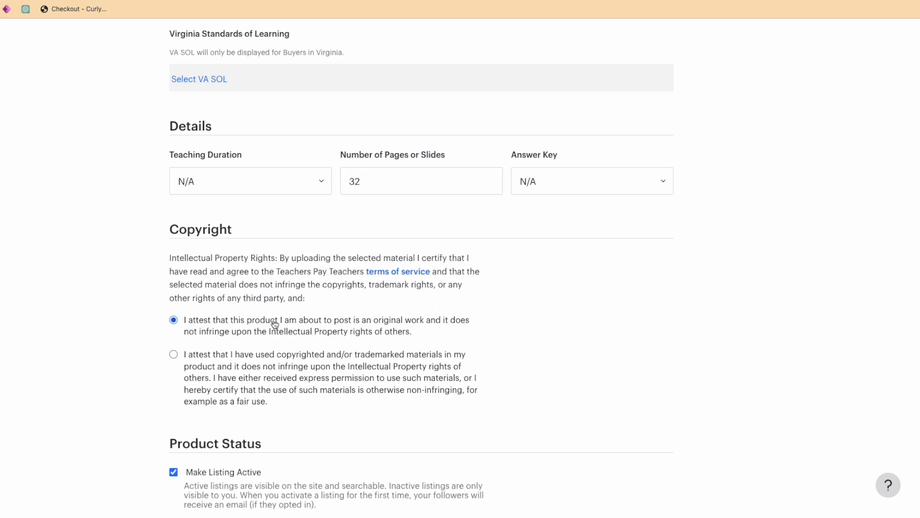
Choose the copyright attestation for using copyrighted or trademarked materials without infringement, and submit the product as an active listing.
{"action": "left_click", "coordinate": [237, 370]}
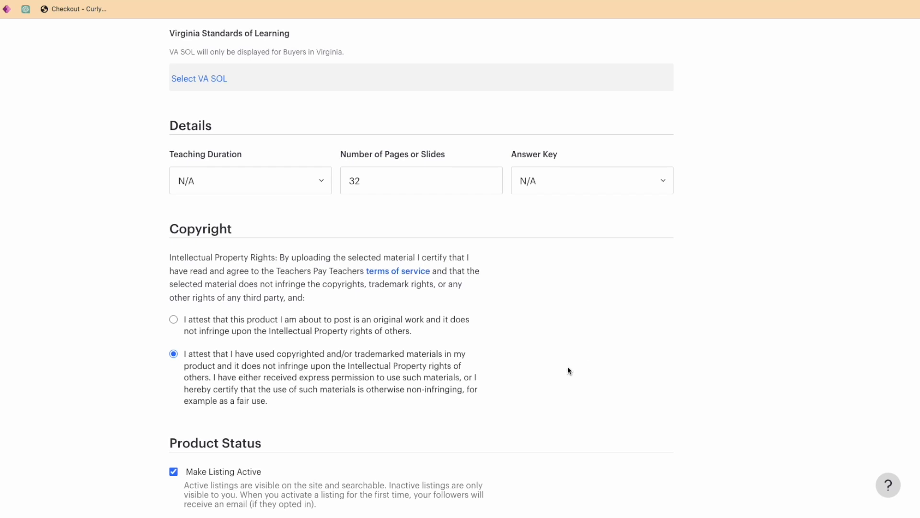
{"action": "scroll", "coordinate": [568, 367], "scroll_direction": "down", "scroll_amount": 1}
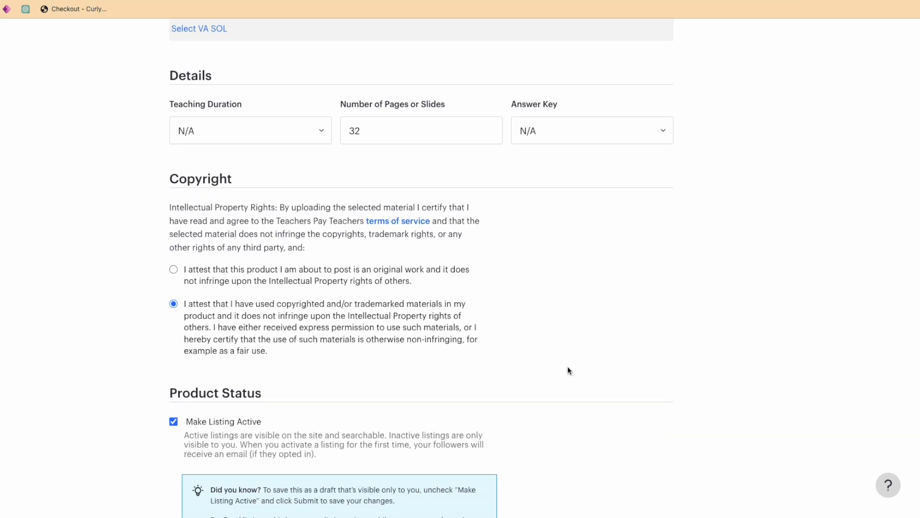
{"action": "scroll", "coordinate": [568, 369], "scroll_direction": "down", "scroll_amount": 3}
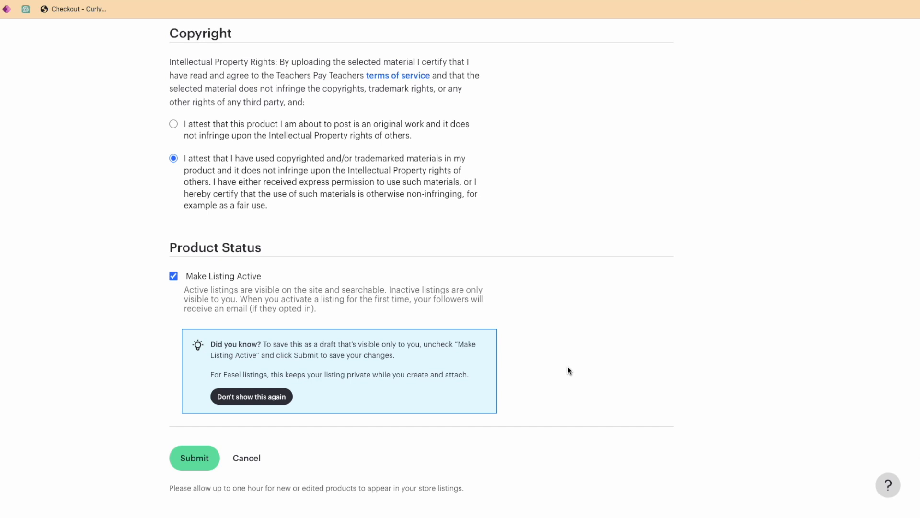
{"action": "left_click", "coordinate": [192, 458]}
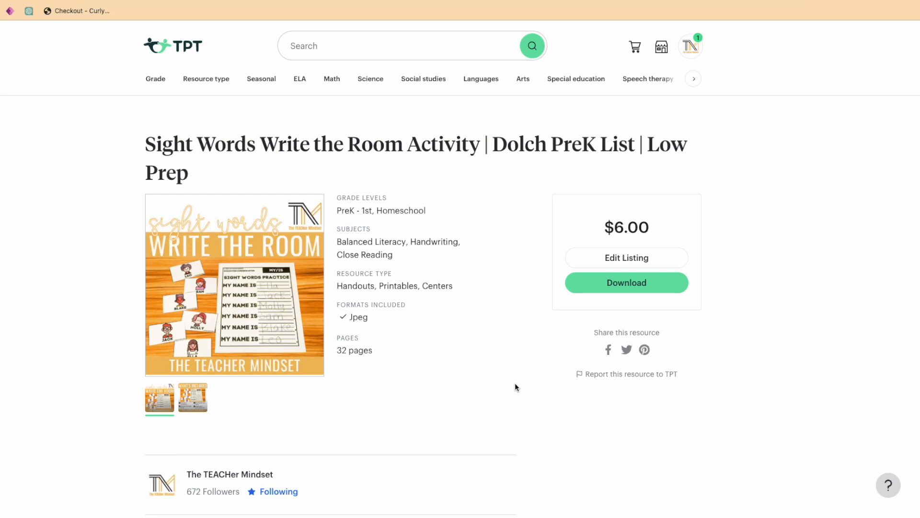
{"action": "scroll", "coordinate": [515, 386], "scroll_direction": "down", "scroll_amount": 8}
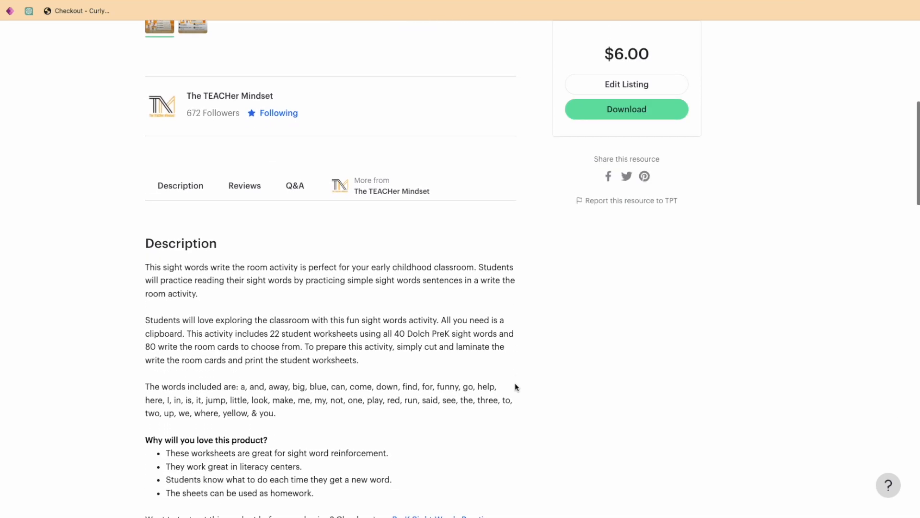